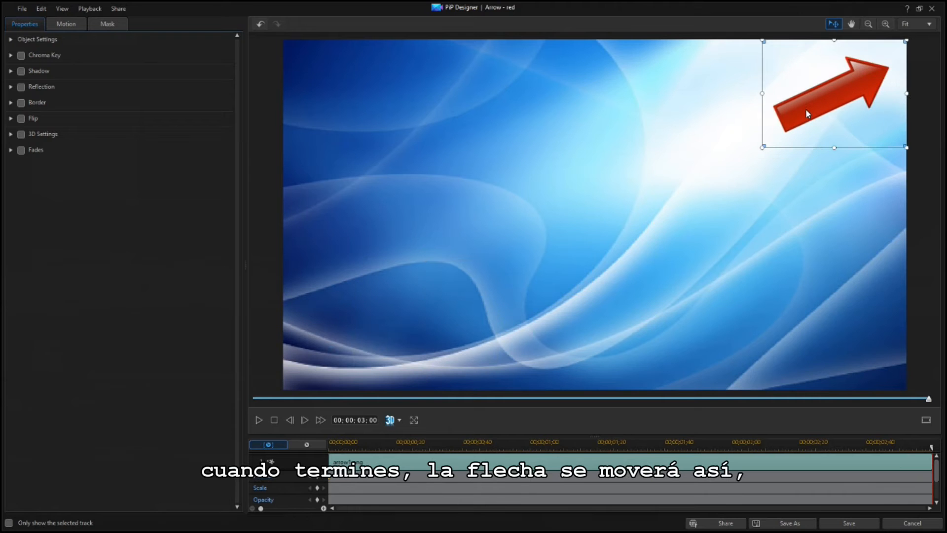
# - Save the current arrow design and reopen the first red arrow clip on the timeline in PiP Designer
pyautogui.click(854, 524)
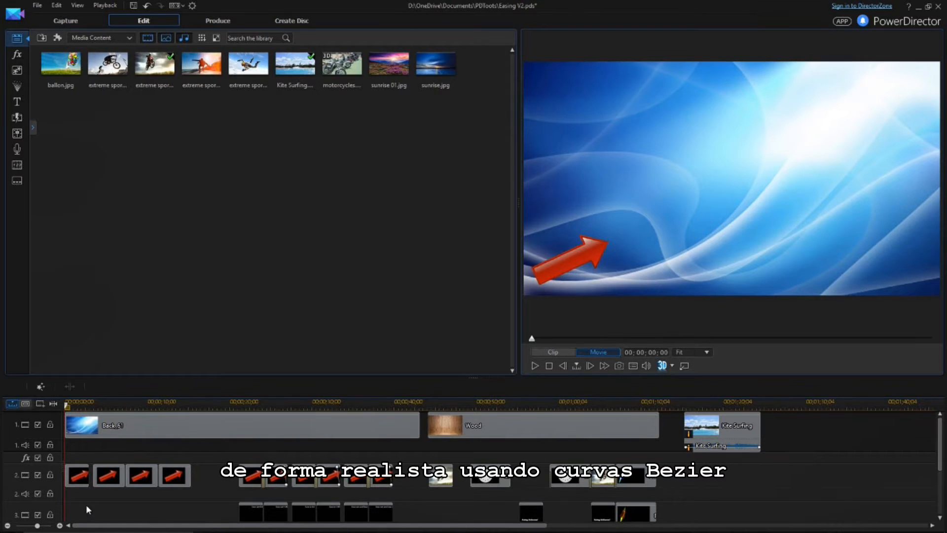
pyautogui.click(78, 477)
pyautogui.doubleClick(79, 477)
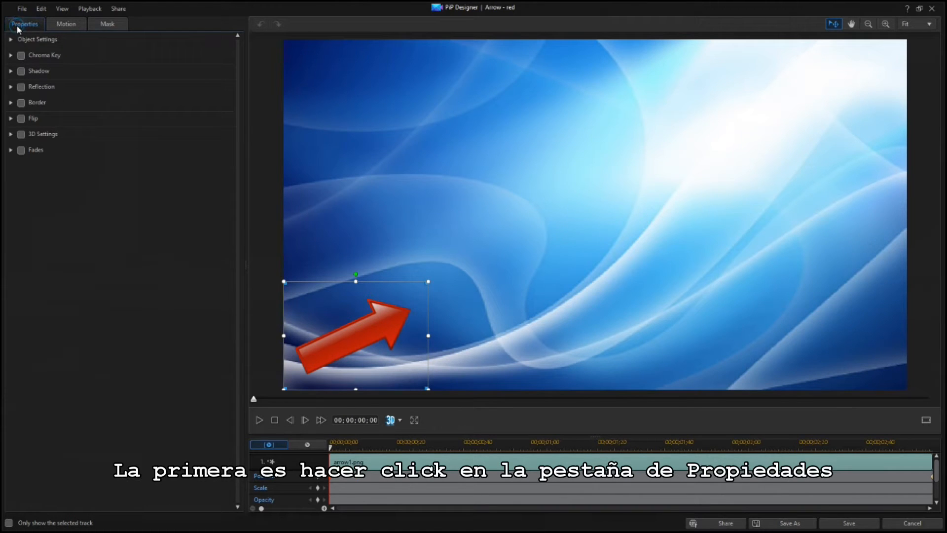
# - Expand the arrow's Object Settings and enable Ease out for its starting position keyframe
pyautogui.click(11, 39)
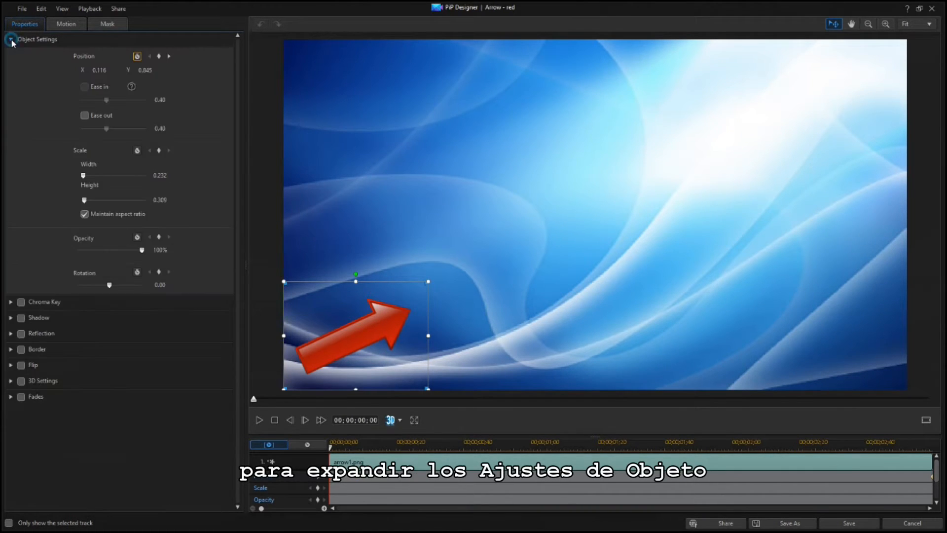
pyautogui.click(85, 115)
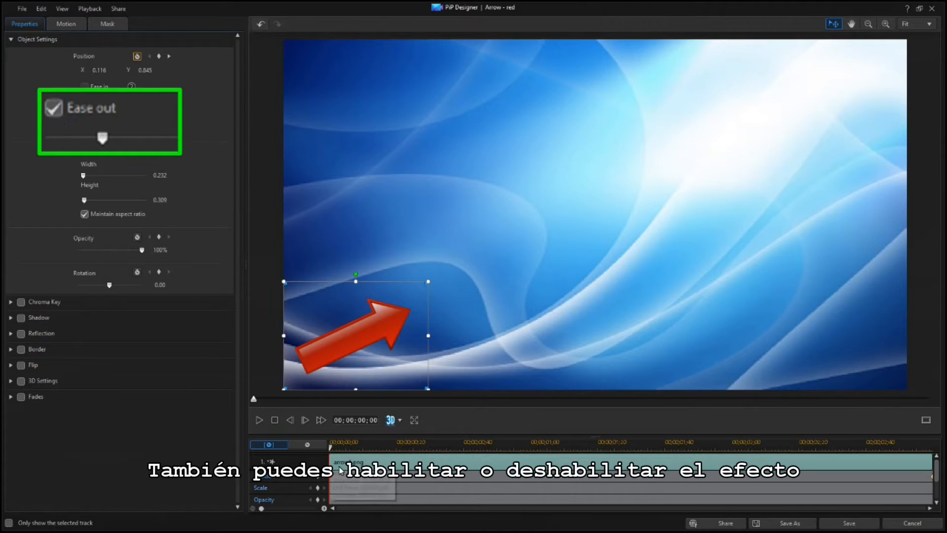
# - Turn Ease Out off and back on for the arrow's starting position keyframe through the keyframe's own options
pyautogui.rightClick(331, 481)
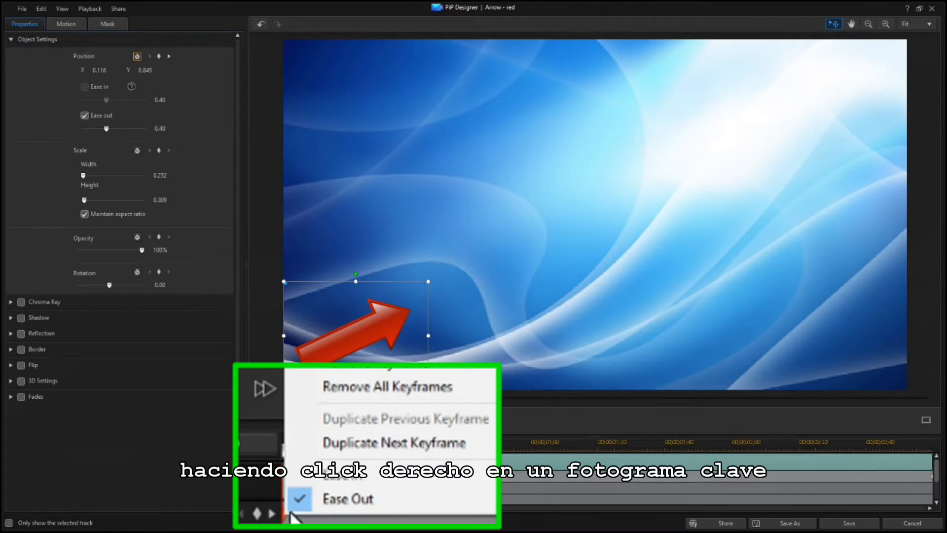
pyautogui.click(347, 476)
pyautogui.rightClick(311, 511)
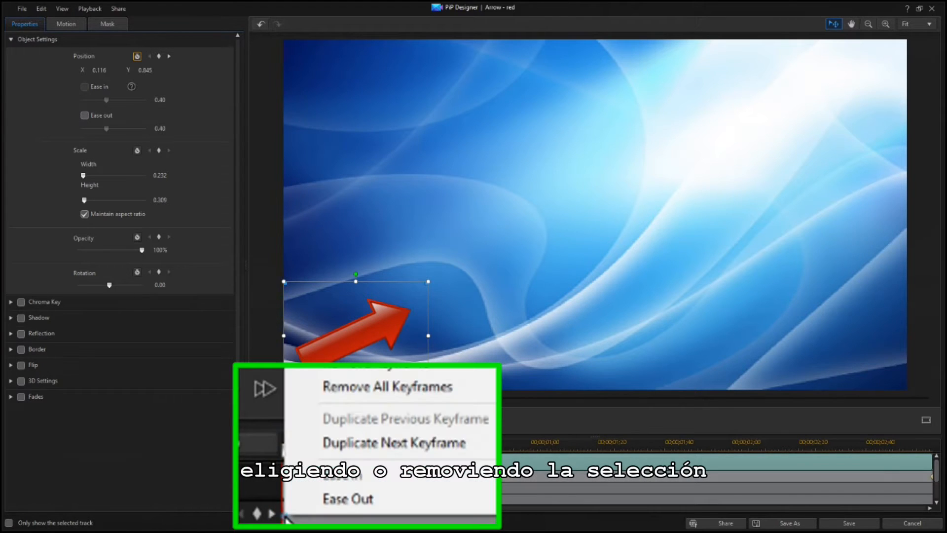
pyautogui.click(320, 504)
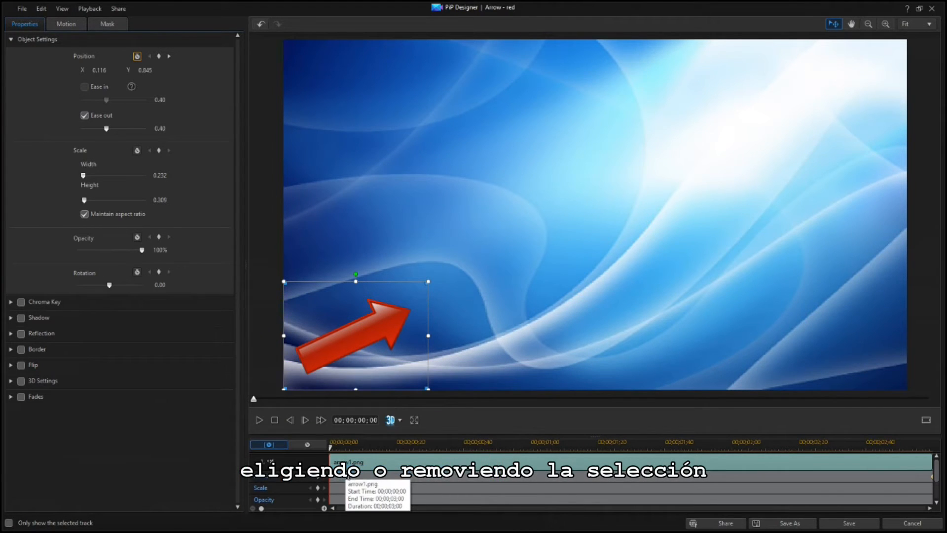
pyautogui.rightClick(331, 475)
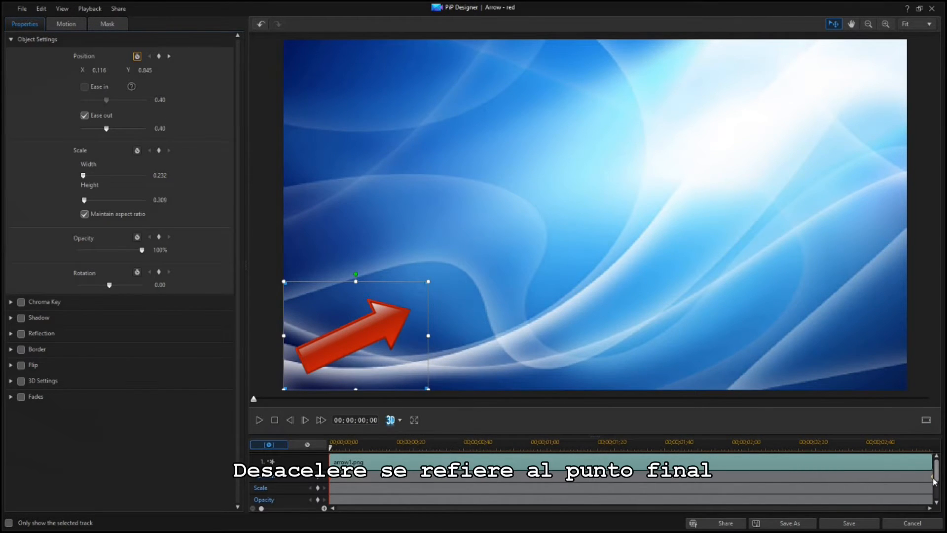
# - Enable Ease In on the arrow's final position keyframe at 00;00;03;00
pyautogui.rightClick(934, 478)
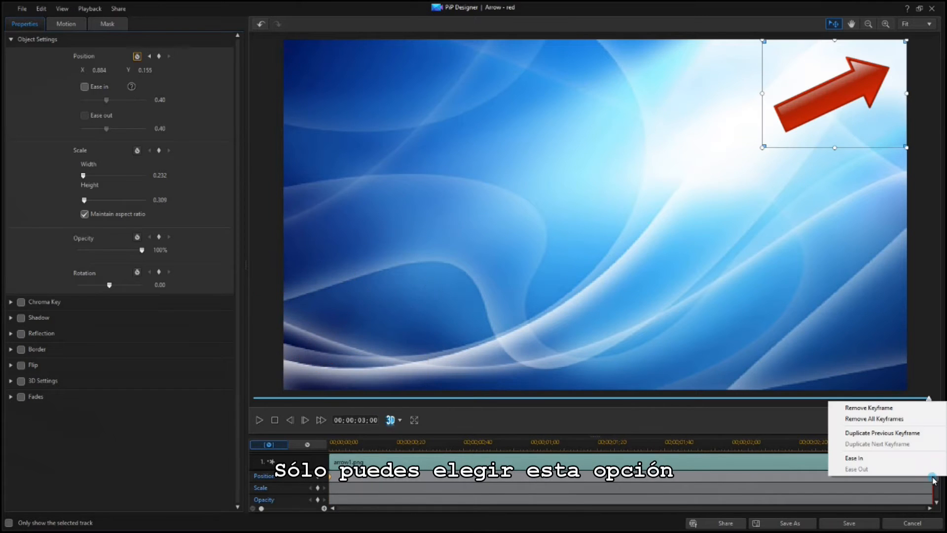
pyautogui.click(880, 462)
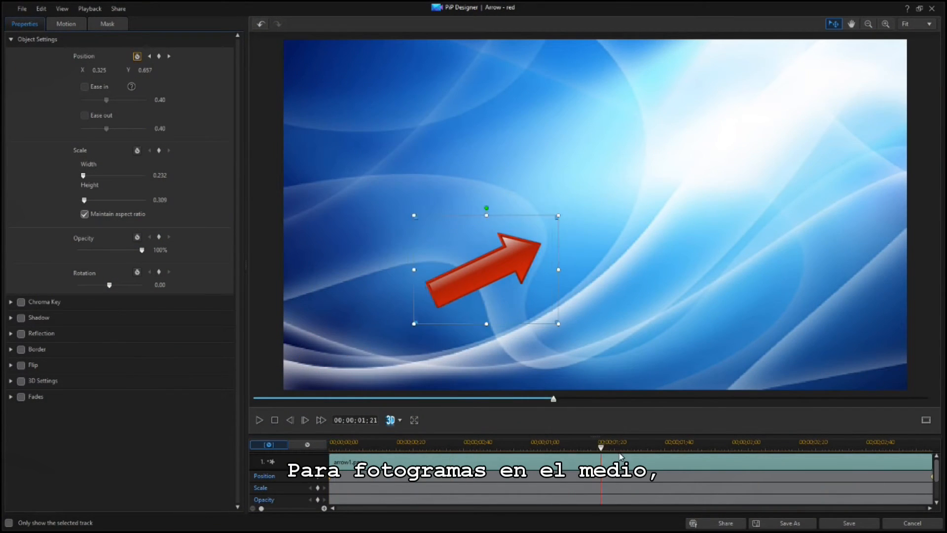
# - Add a position keyframe for the arrow at 00;00;01;37 and enable both Ease In and Ease Out on it
pyautogui.moveTo(620, 456); pyautogui.dragTo(655, 452)
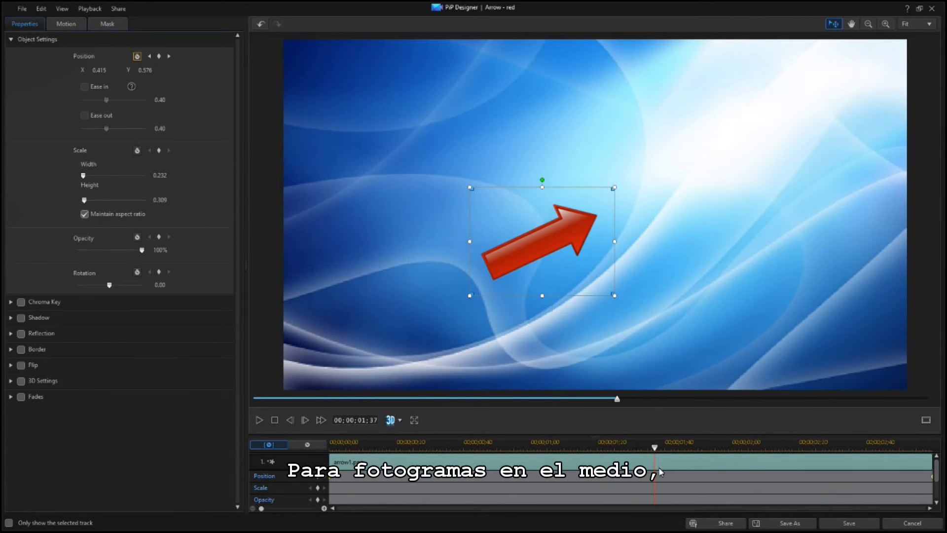
pyautogui.click(318, 477)
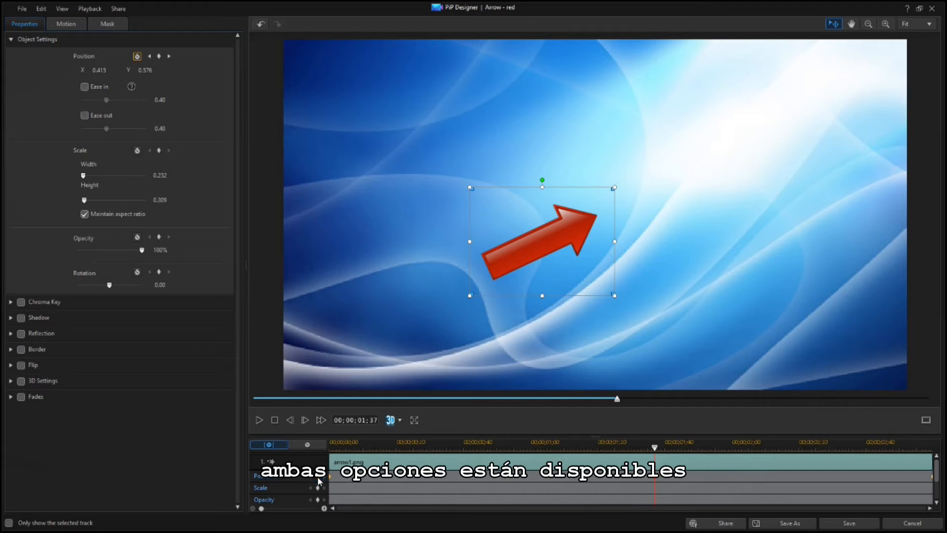
pyautogui.rightClick(655, 478)
pyautogui.click(673, 461)
pyautogui.click(85, 115)
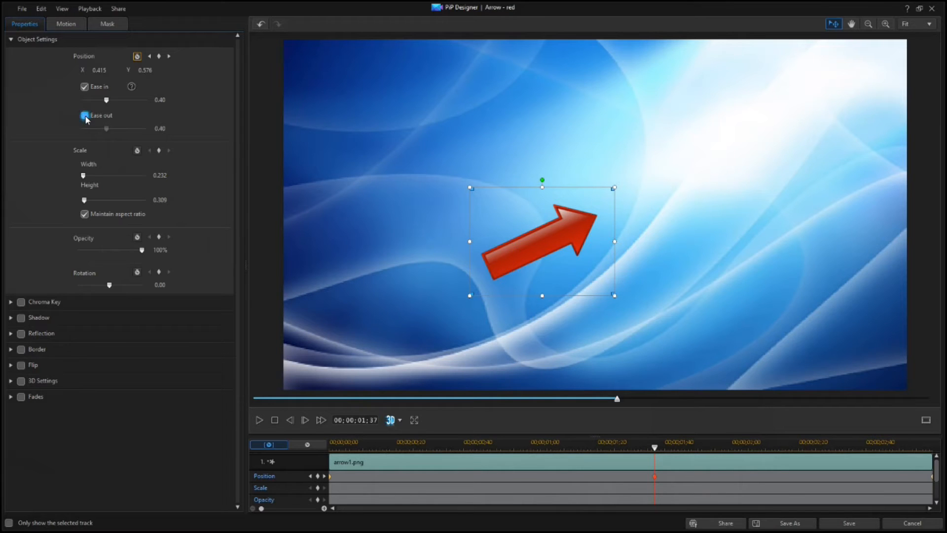
pyautogui.rightClick(656, 477)
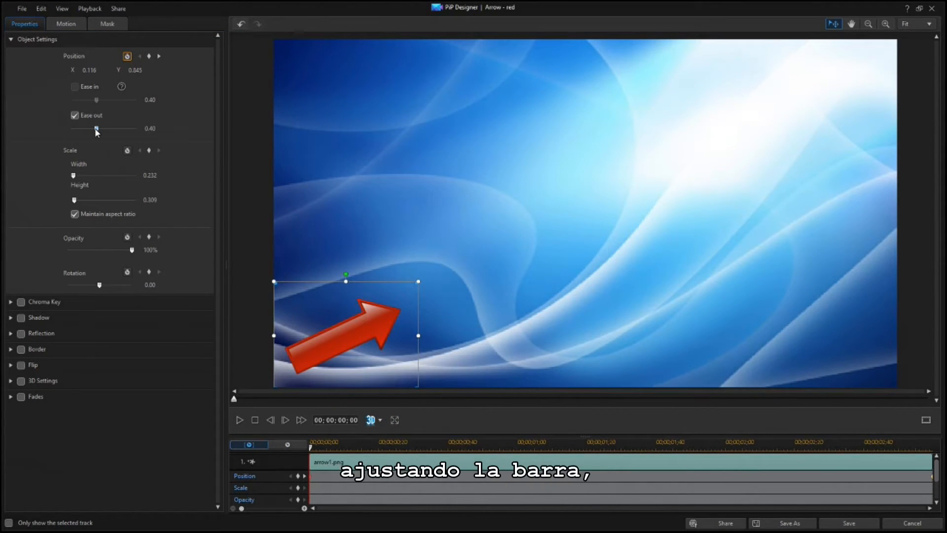
# - Try Ease out values of 1.00 and 0.01 on the arrow's starting position keyframe, and set the value to 0.60
pyautogui.moveTo(96, 129); pyautogui.dragTo(152, 137)
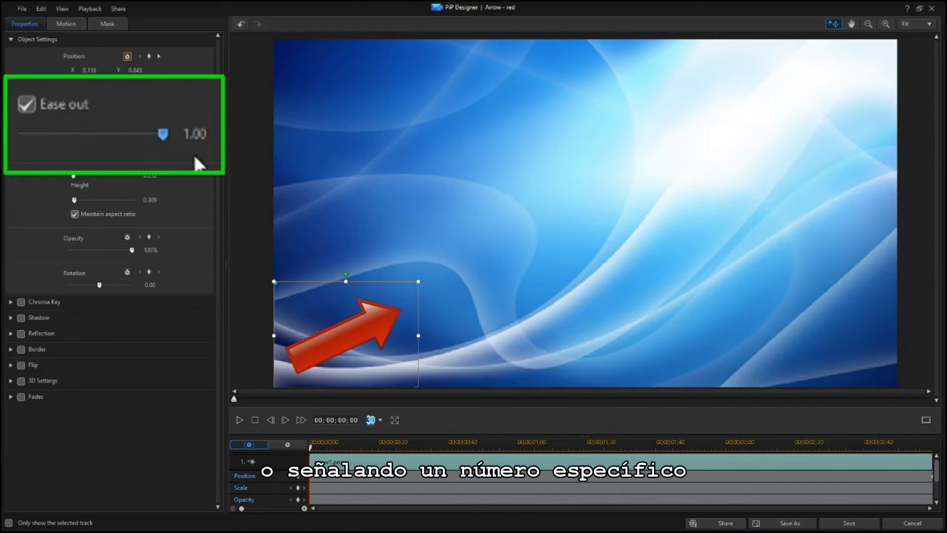
pyautogui.moveTo(164, 137); pyautogui.dragTo(19, 139)
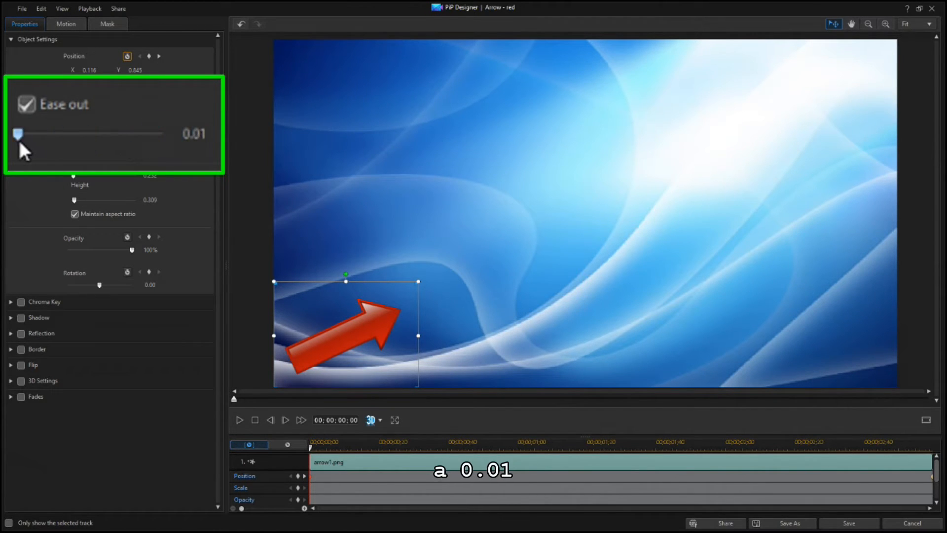
pyautogui.click(208, 136)
pyautogui.write('0.60')
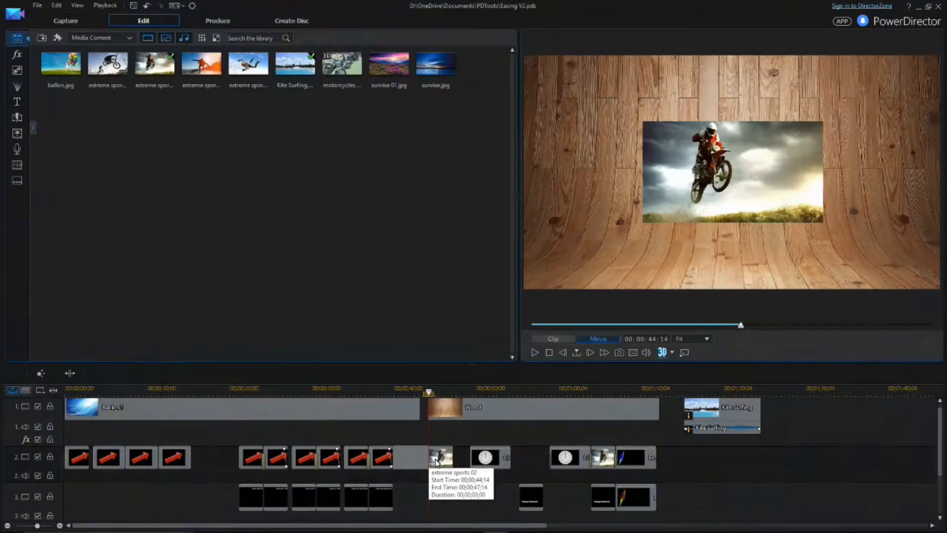
# - Open the extreme sports 02 clip in PiP Designer and try the dotted L-shaped motion path, replacing it with the straight horizontal arrow path
pyautogui.doubleClick(442, 457)
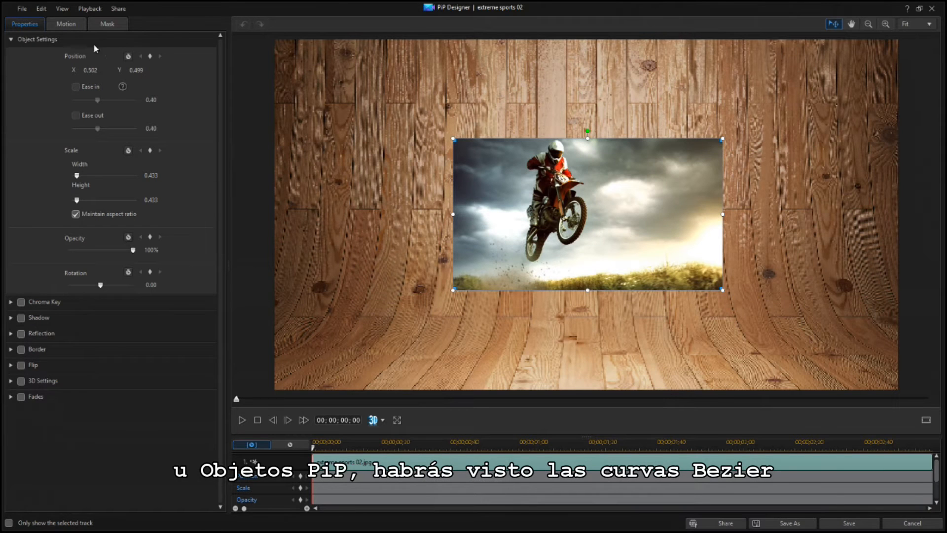
pyautogui.click(76, 25)
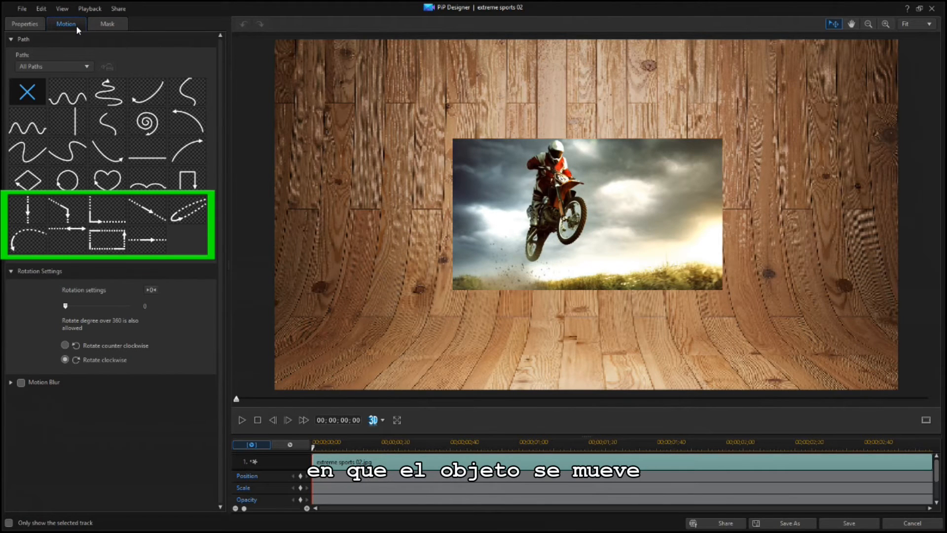
pyautogui.click(103, 216)
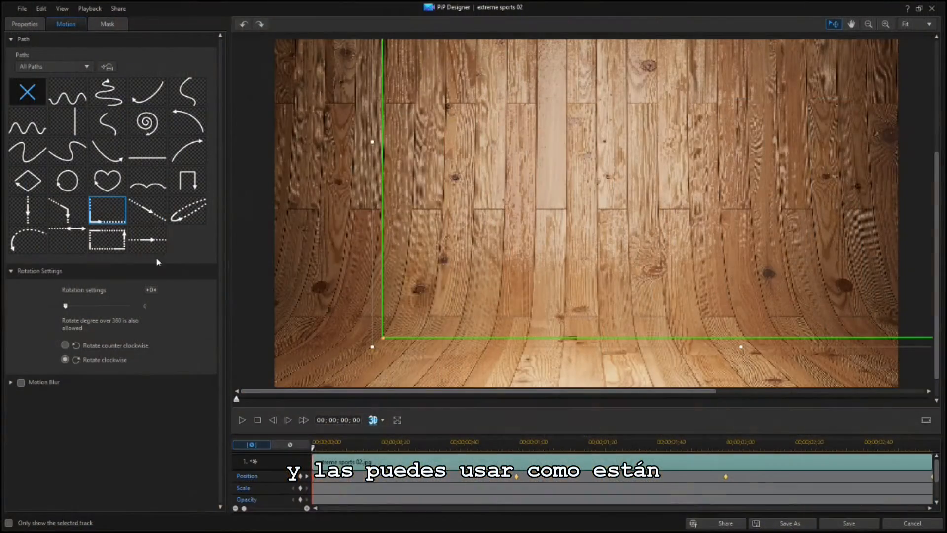
pyautogui.click(147, 240)
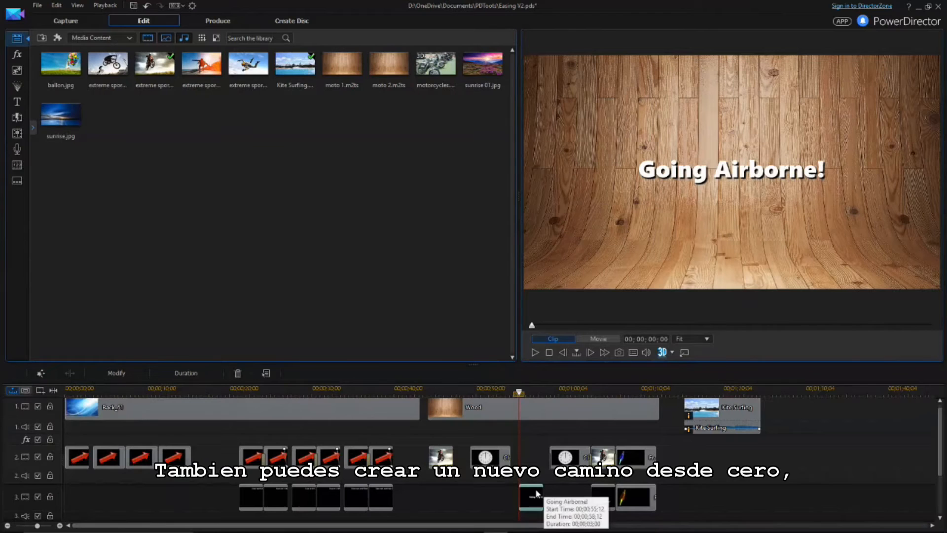
# - Open the "Going Airborne!" title for editing and keyframe its start position past the frame's lower-right corner, about X 1.184, Y 0.917
pyautogui.doubleClick(537, 493)
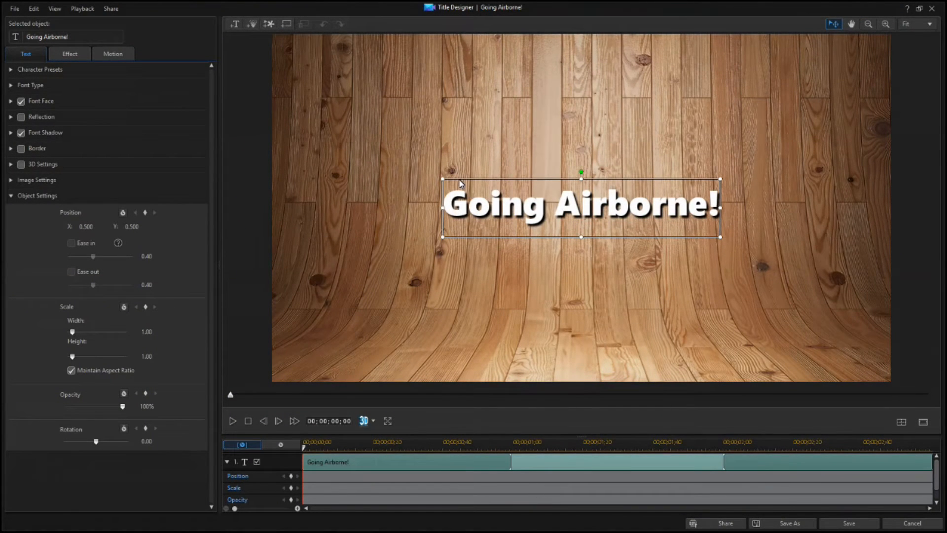
pyautogui.moveTo(459, 182); pyautogui.dragTo(880, 321)
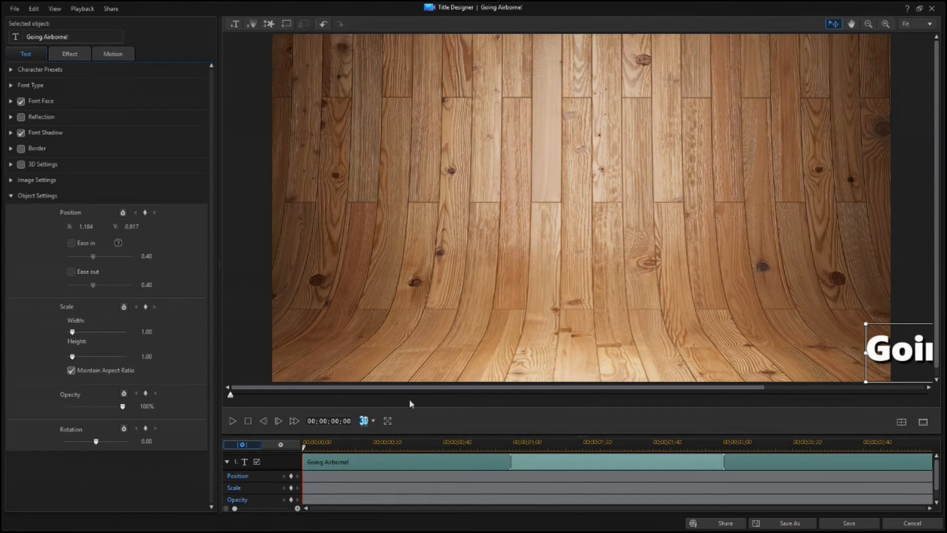
pyautogui.click(291, 475)
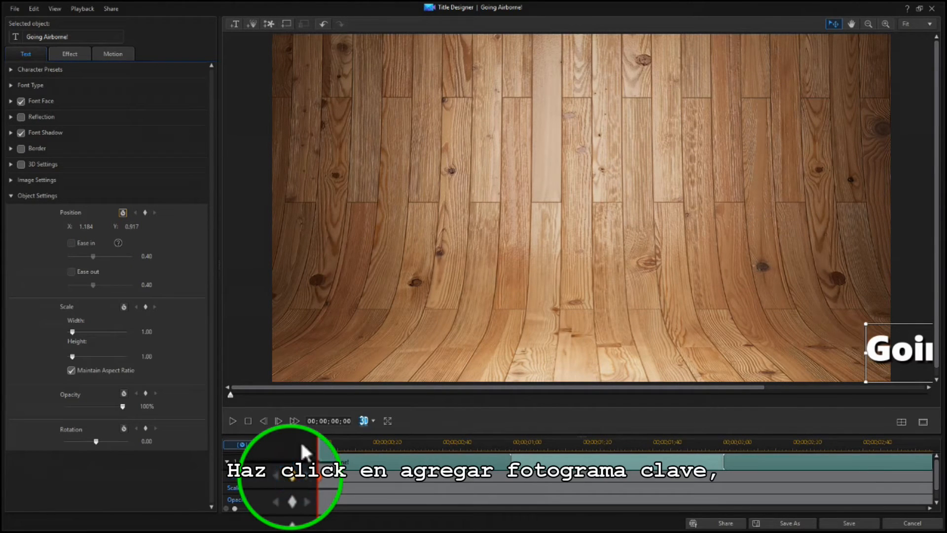
# - Place the title near the frame's lower-left corner at 00;00;03;00, about X 0.250, Y 0.846, as its end position
pyautogui.moveTo(304, 448); pyautogui.dragTo(941, 478)
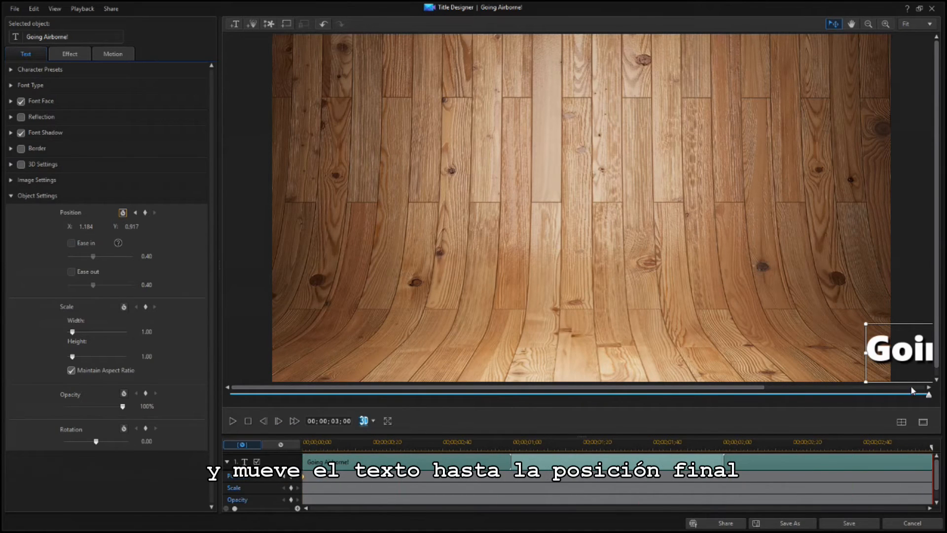
pyautogui.moveTo(885, 326); pyautogui.dragTo(305, 296)
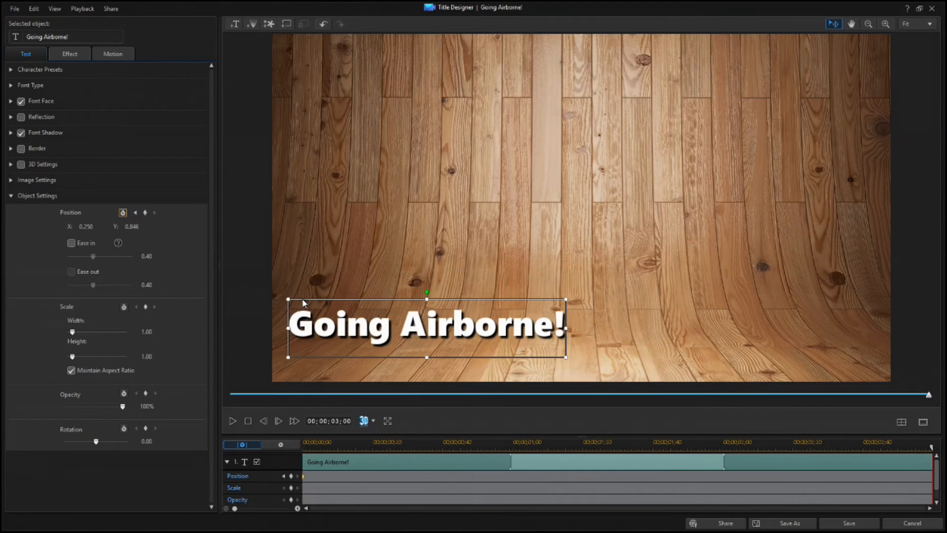
# - Bend the title's straight motion path upward into a high arching Bezier curve across the frame
pyautogui.click(114, 55)
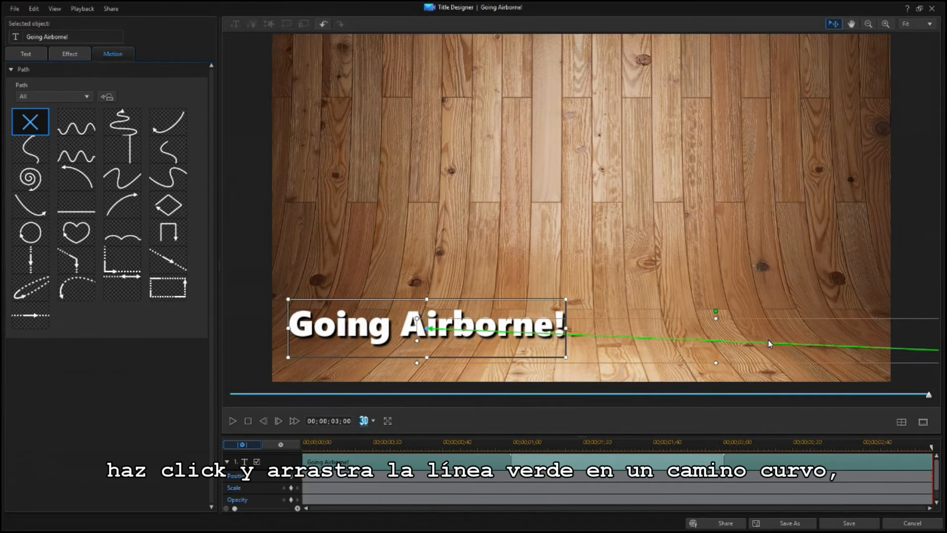
pyautogui.moveTo(768, 345); pyautogui.dragTo(691, 81)
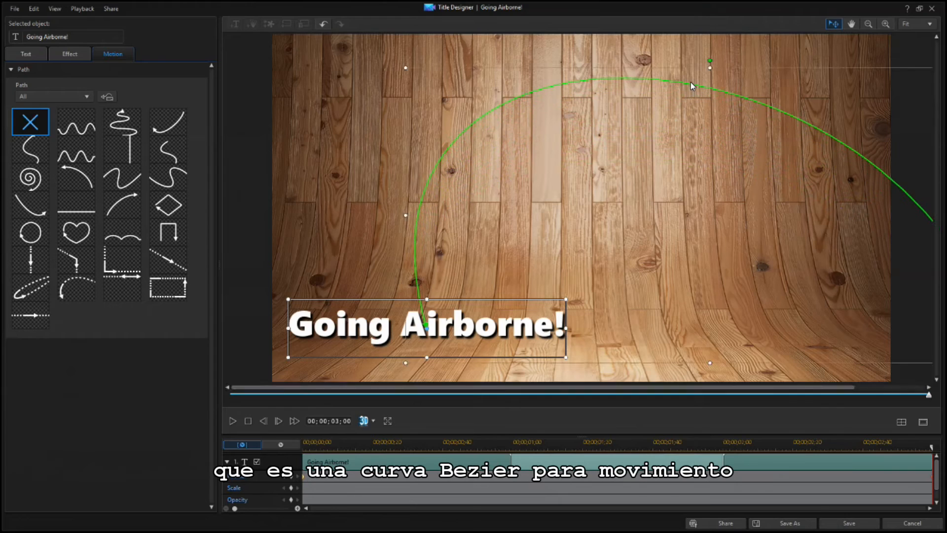
pyautogui.click(248, 421)
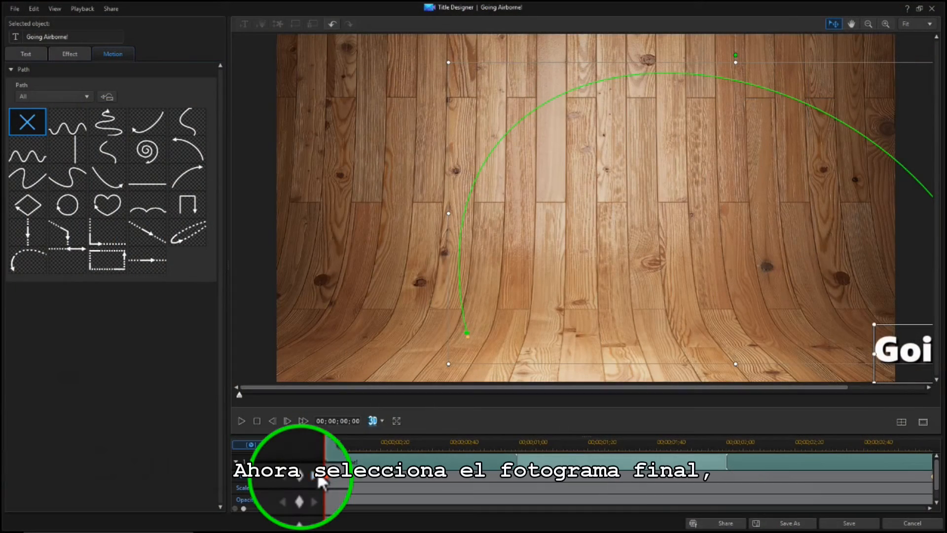
# - Enable Ease in on the title's final position keyframe, set it to 0.95, and save the title
pyautogui.click(313, 478)
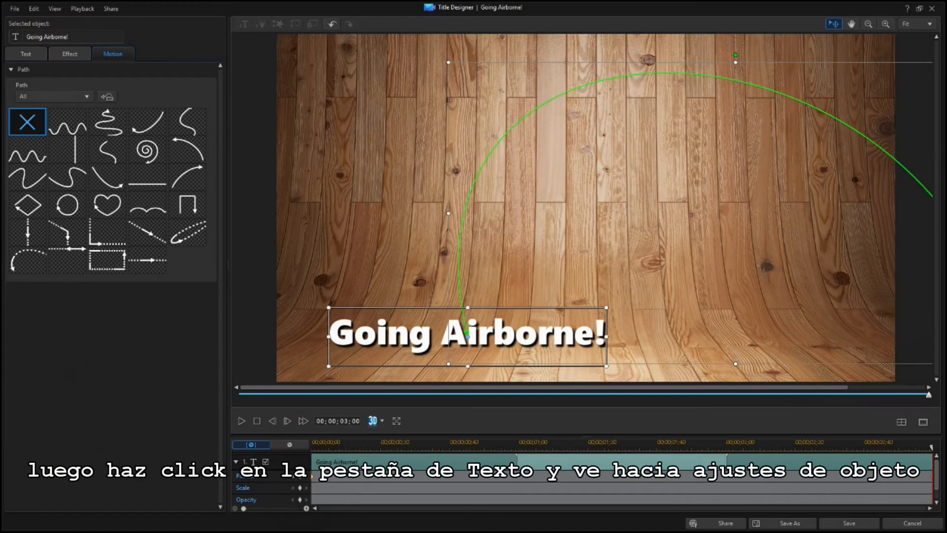
pyautogui.click(30, 56)
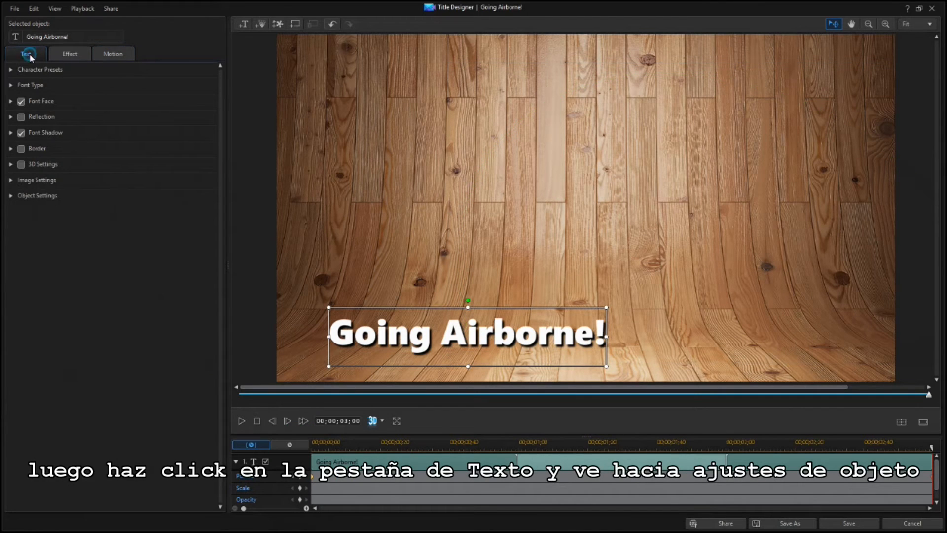
pyautogui.click(10, 196)
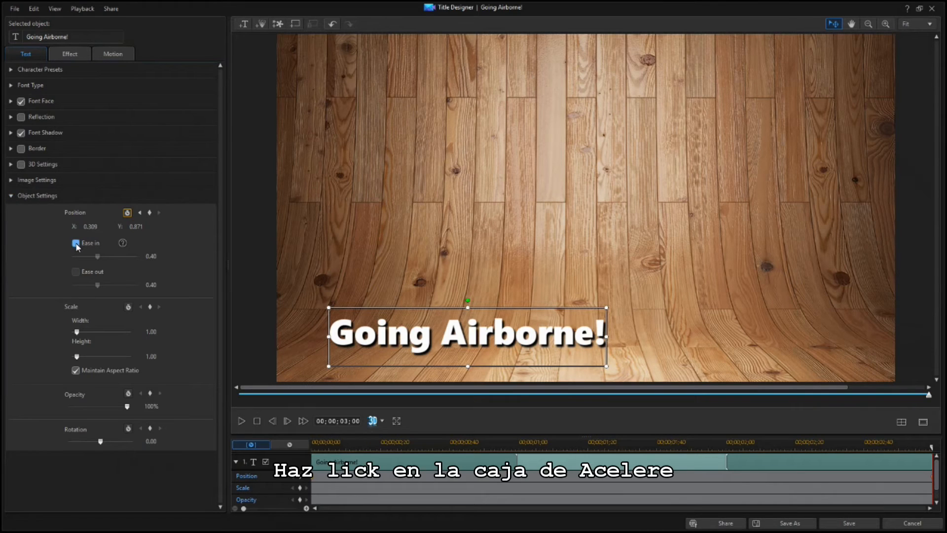
pyautogui.moveTo(78, 265); pyautogui.dragTo(152, 269)
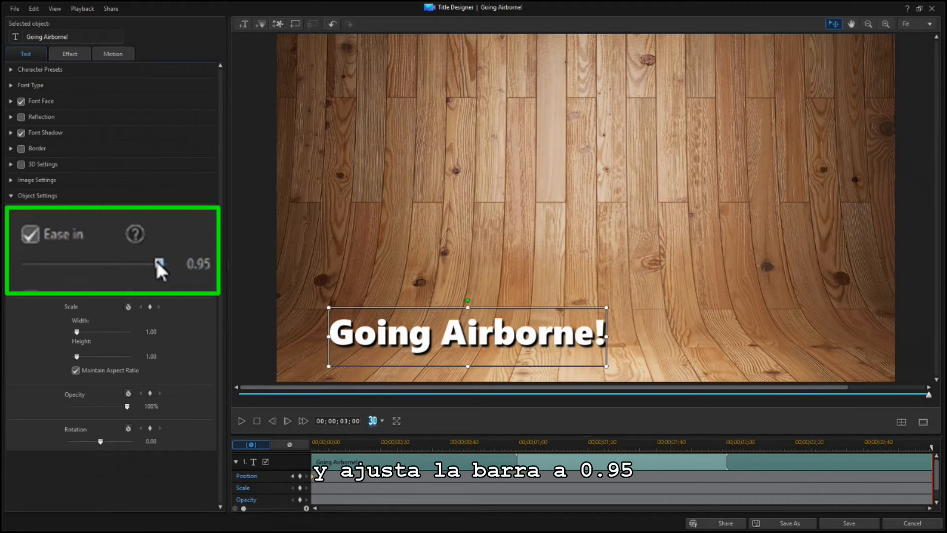
pyautogui.click(859, 528)
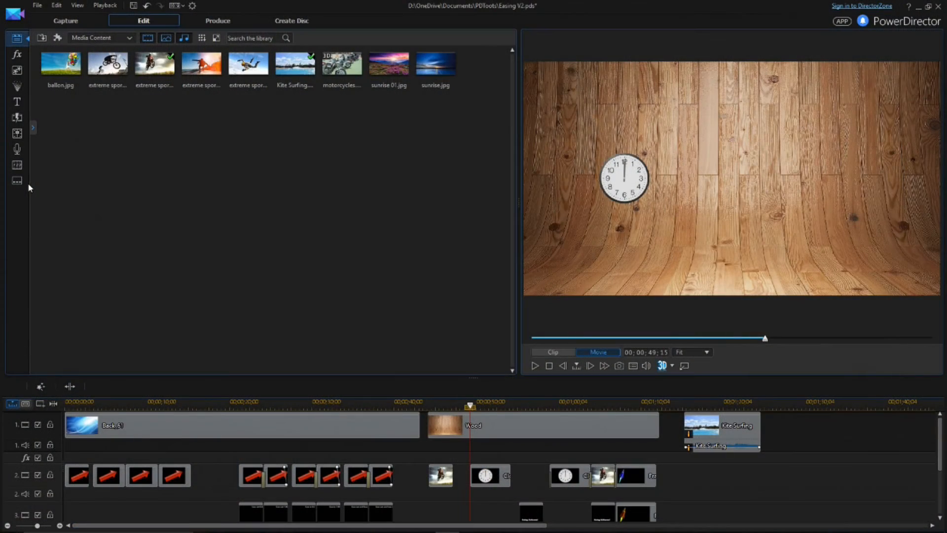
# - Open the clock clip at 00;00;49;15 in the PiP Designer and apply the diamond-shaped motion path to it
pyautogui.click(485, 476)
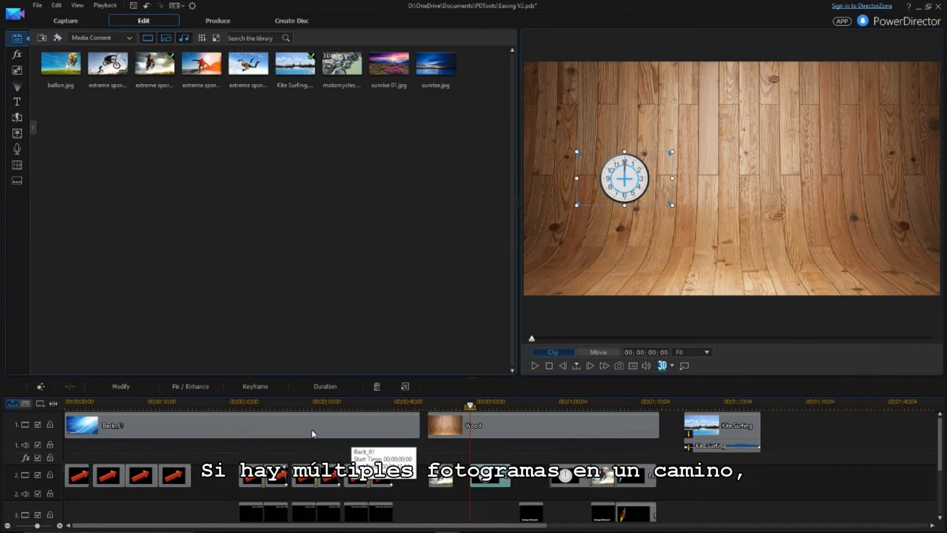
pyautogui.click(126, 388)
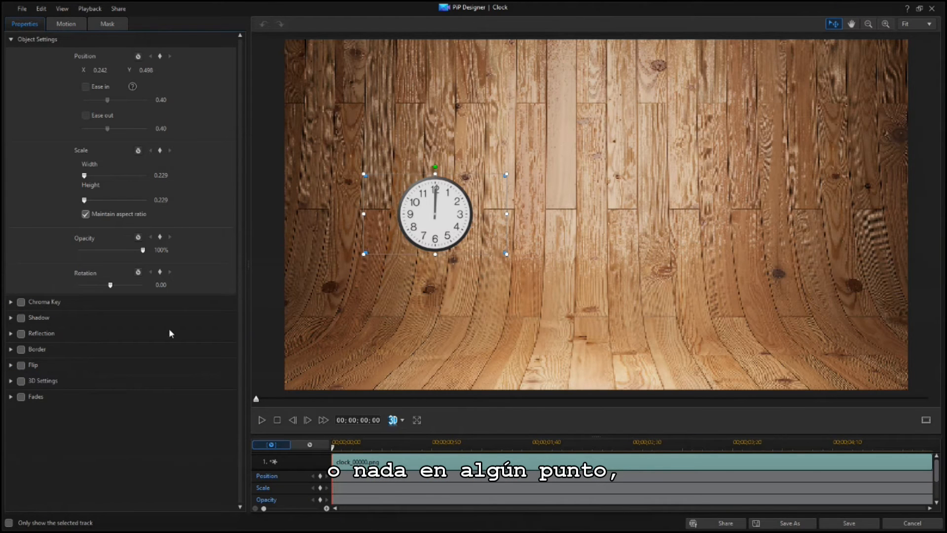
pyautogui.click(67, 23)
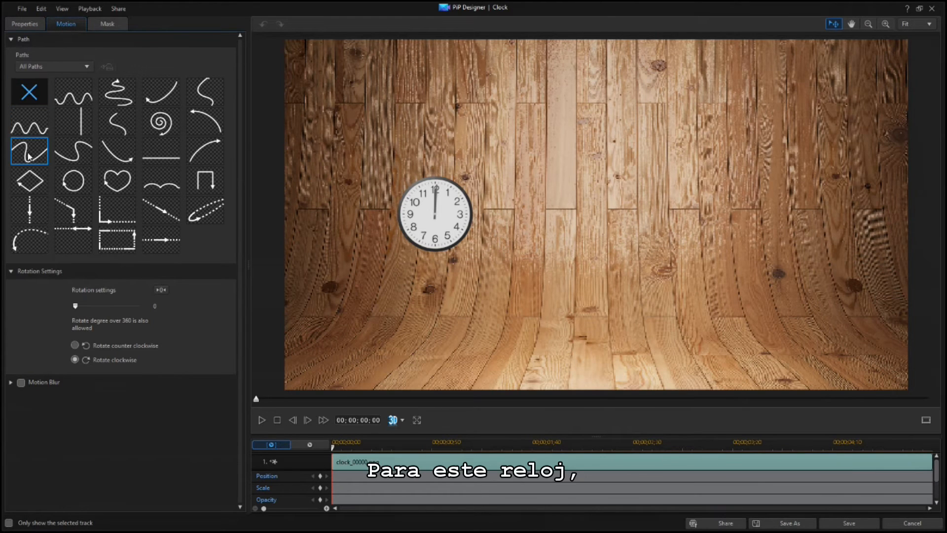
pyautogui.click(28, 187)
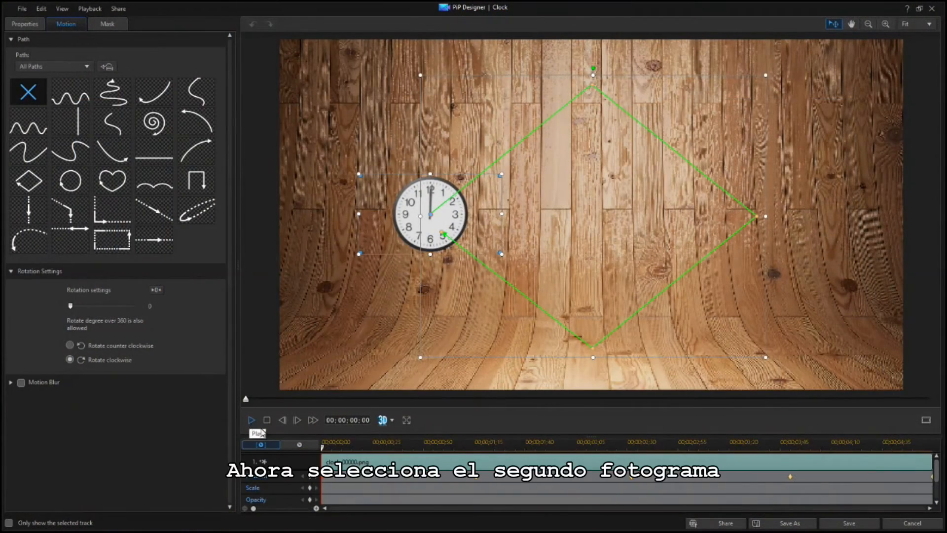
# - Enable Ease in on the clock's second position keyframe, at the top of the diamond, and set it to about 0.70
pyautogui.click(317, 476)
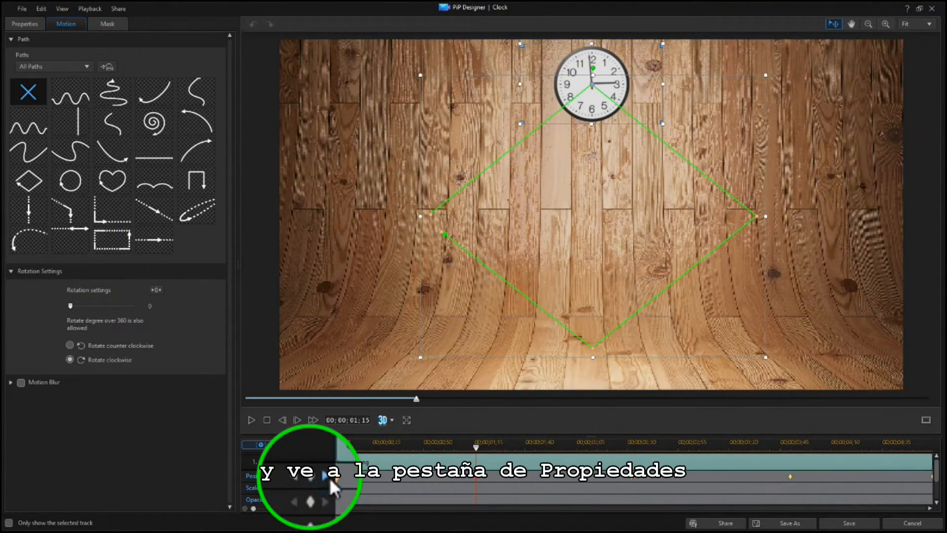
pyautogui.click(26, 24)
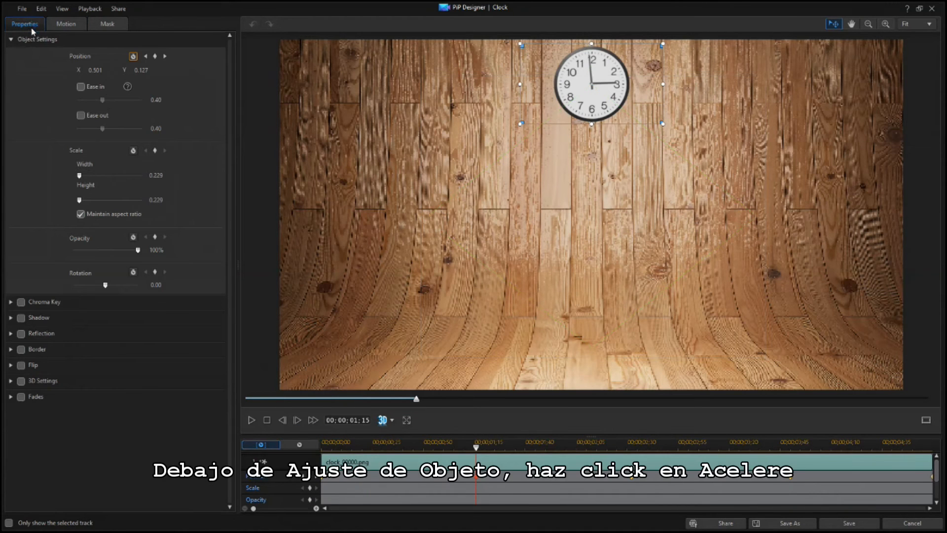
pyautogui.click(80, 88)
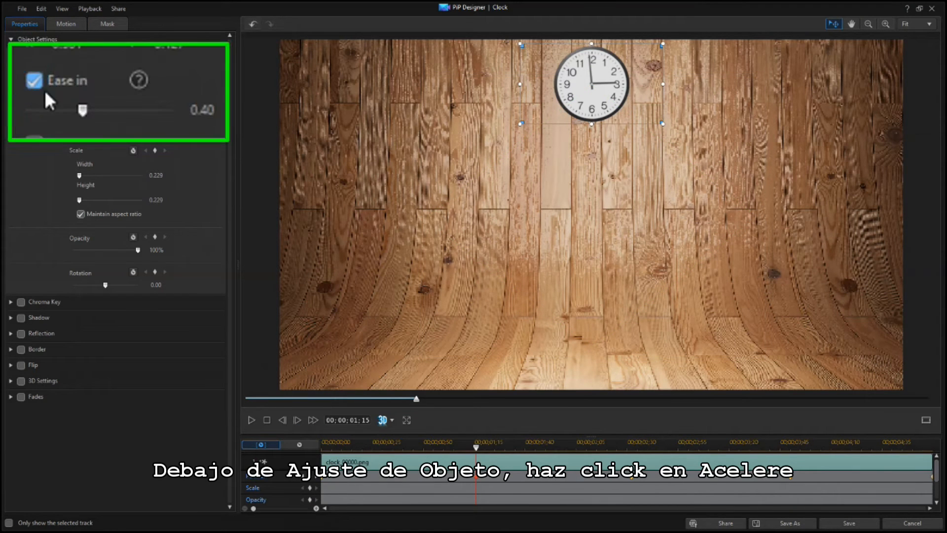
pyautogui.moveTo(82, 110); pyautogui.dragTo(127, 125)
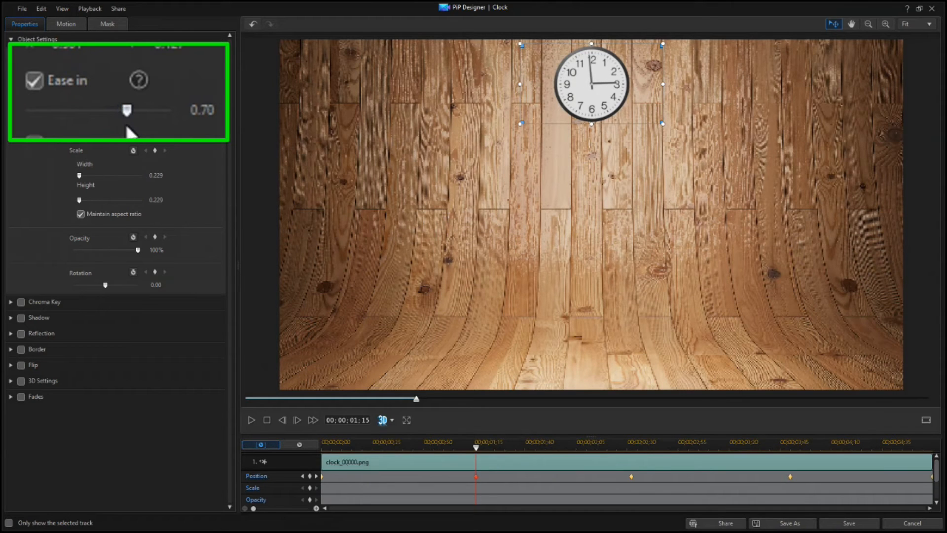
# - Duplicate the previous keyframe's settings onto the clock's third and fourth position keyframes
pyautogui.click(317, 476)
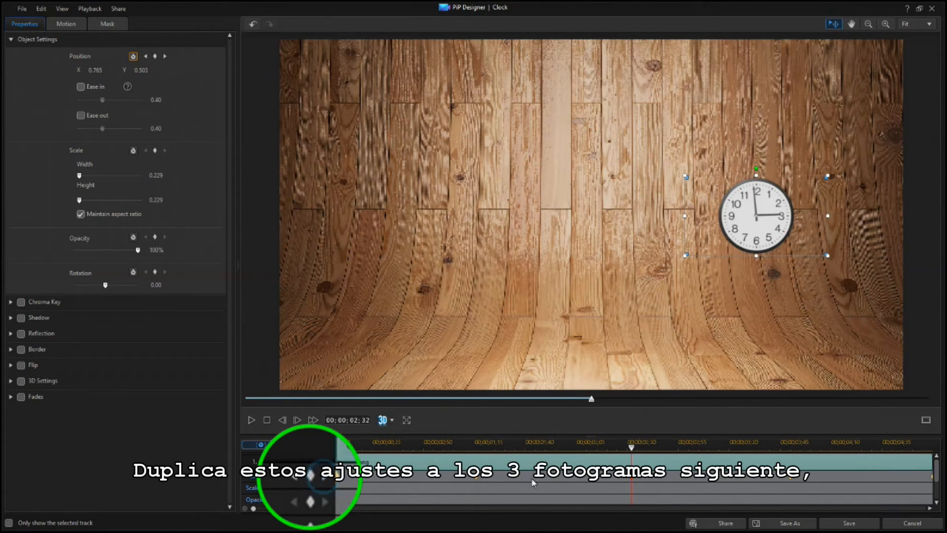
pyautogui.rightClick(632, 477)
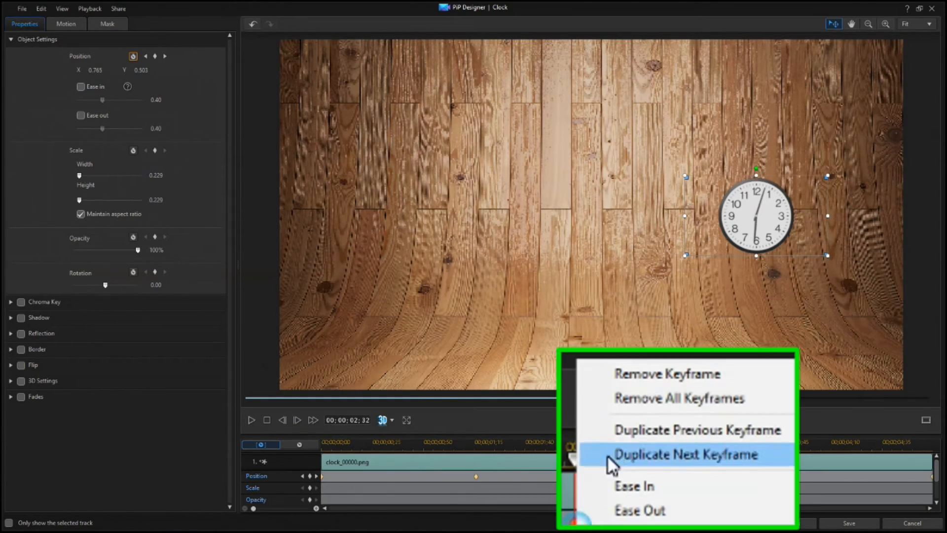
pyautogui.click(651, 433)
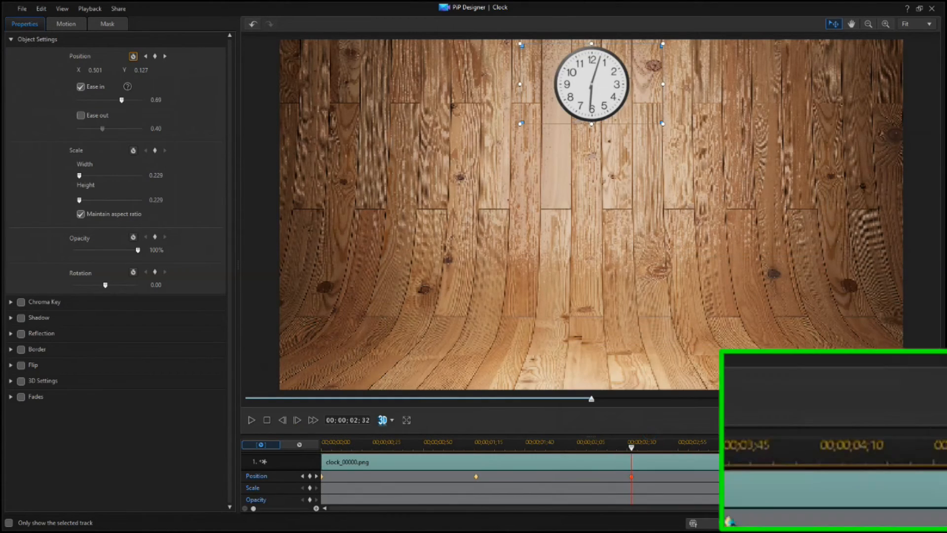
pyautogui.rightClick(793, 477)
pyautogui.click(797, 427)
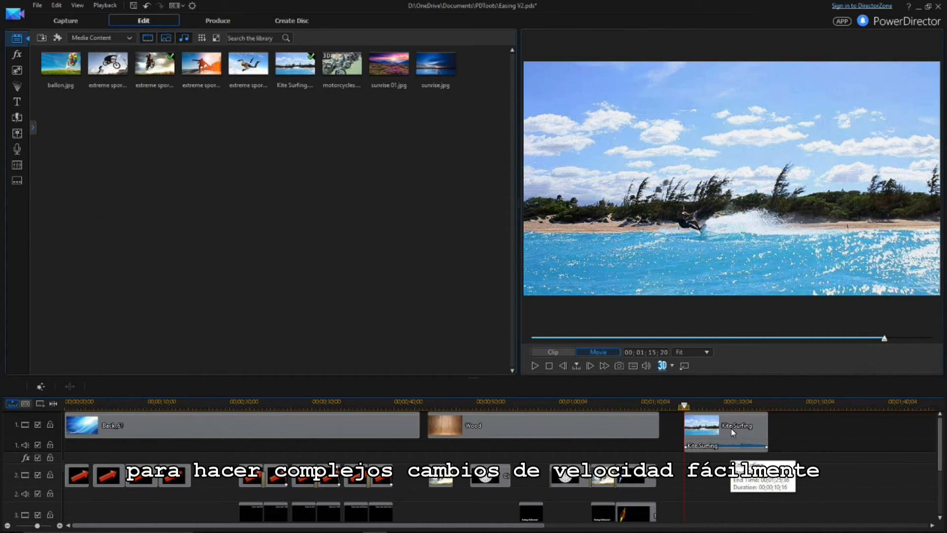
# - Enable the Video Speed power tool on the Kite Surfing clip and open its speed adjustment
pyautogui.click(731, 428)
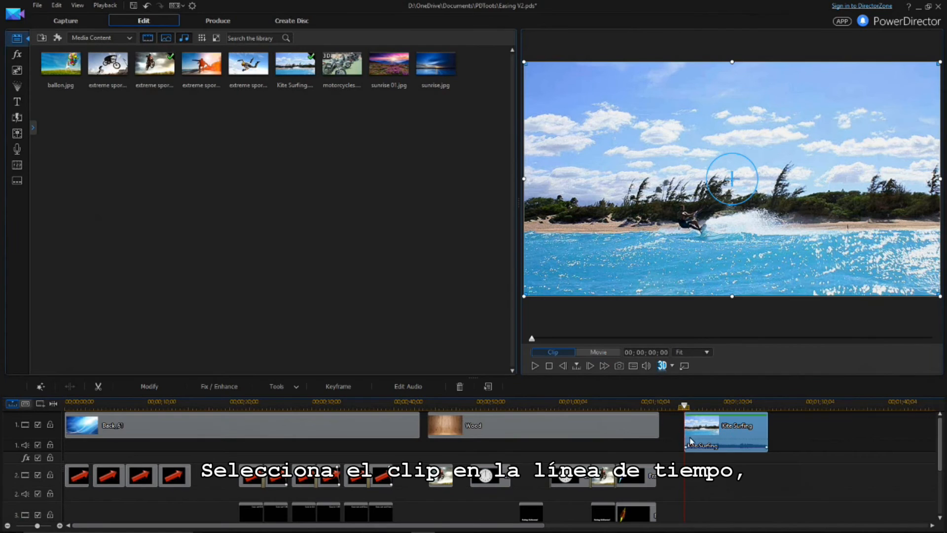
pyautogui.click(286, 386)
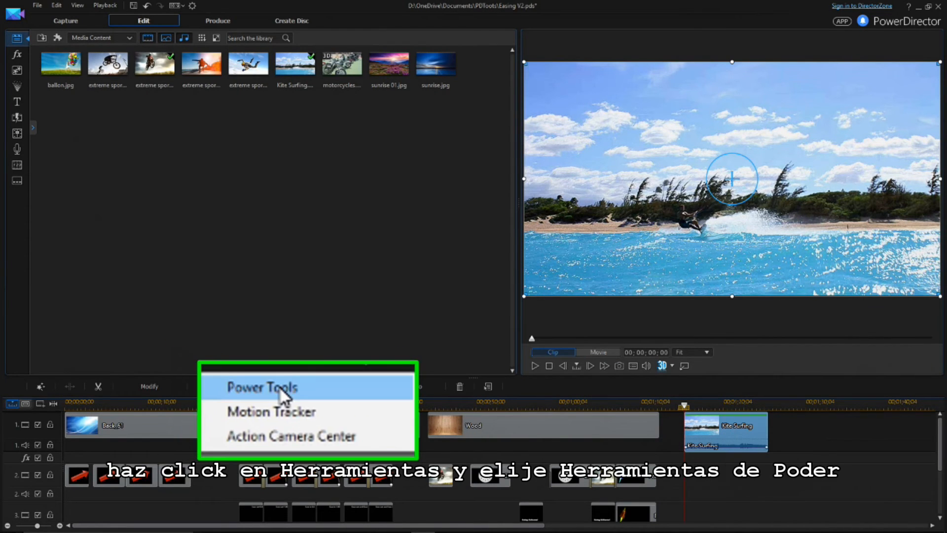
pyautogui.click(281, 389)
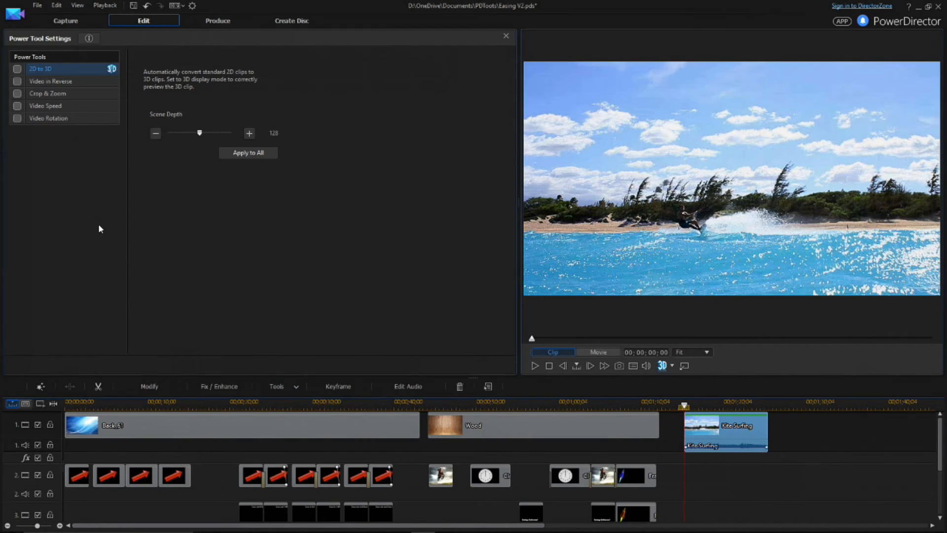
pyautogui.click(17, 107)
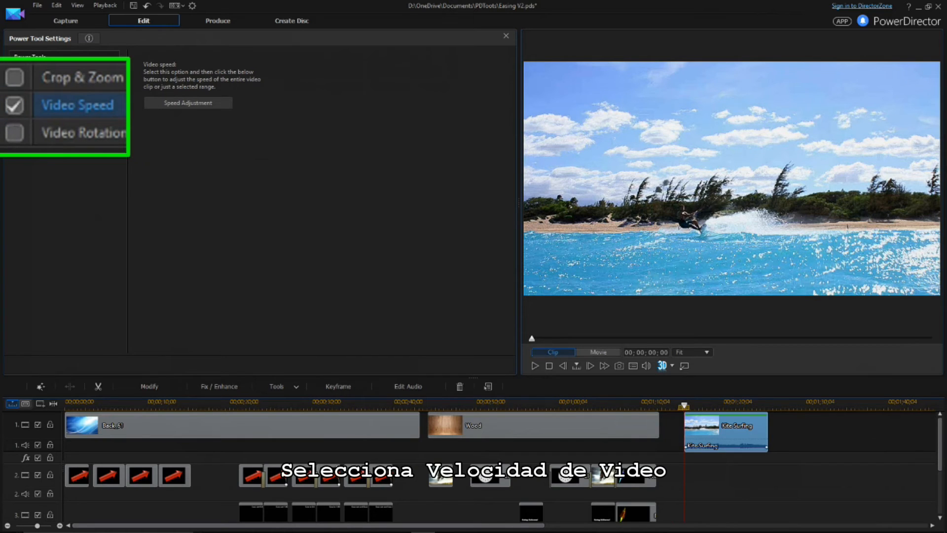
pyautogui.click(207, 108)
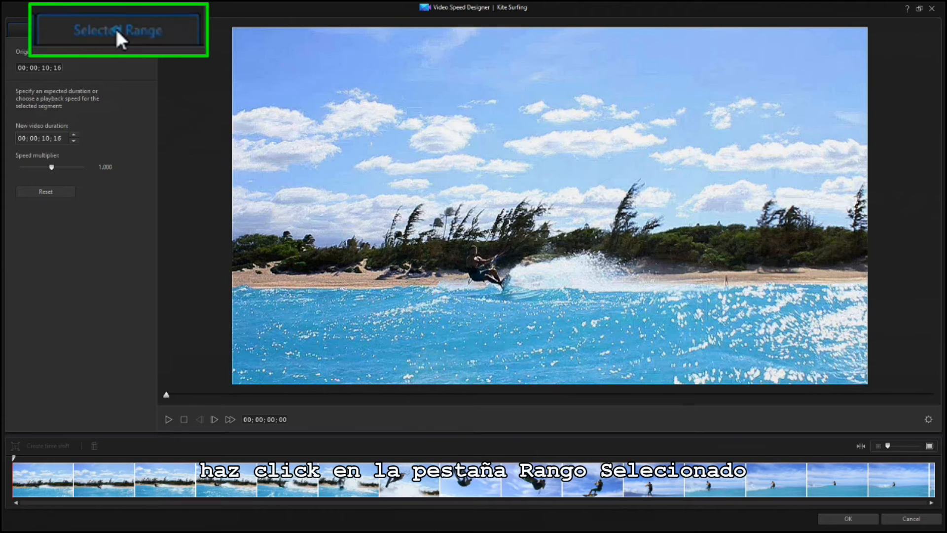
# - Create a time shift on a selected range covering the surfer's jump, from about 00;00;04;10 to 00;00;06;32
pyautogui.click(119, 30)
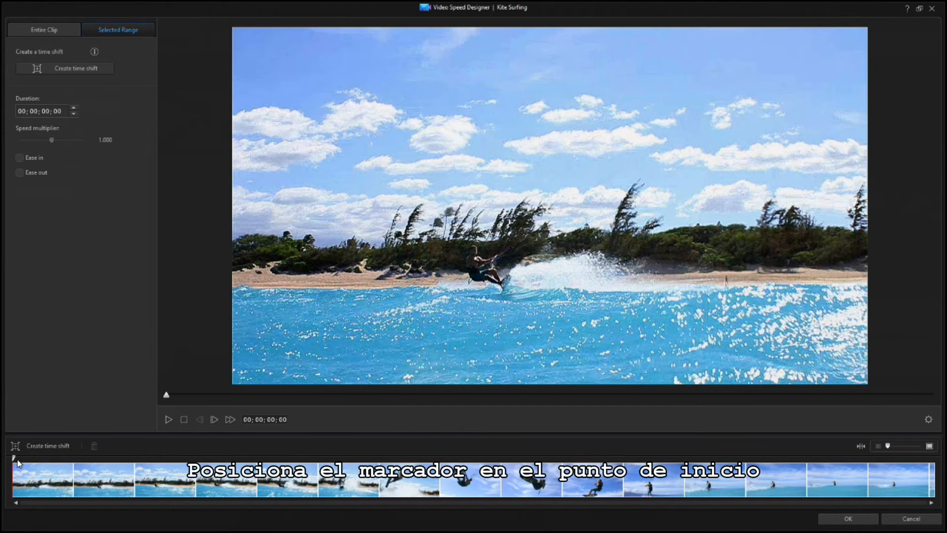
pyautogui.moveTo(14, 462); pyautogui.dragTo(375, 459)
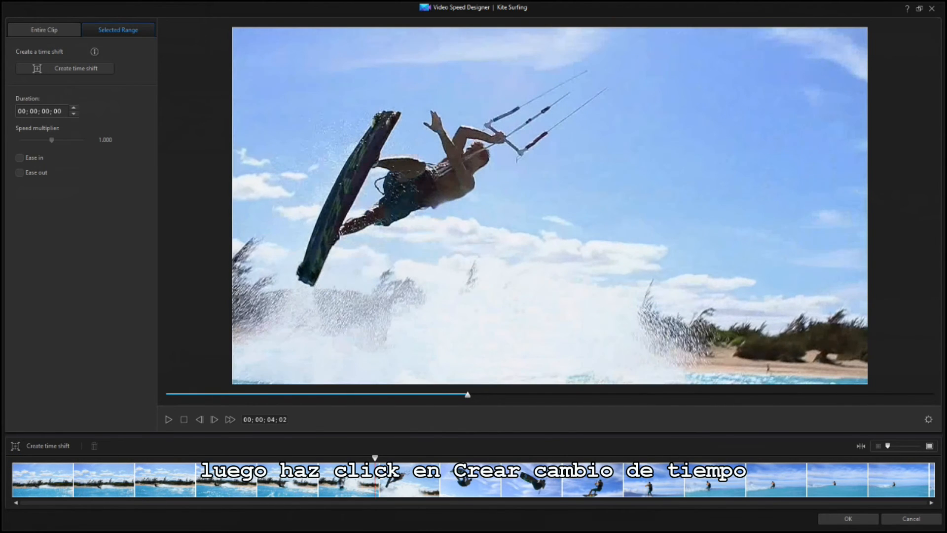
pyautogui.click(101, 73)
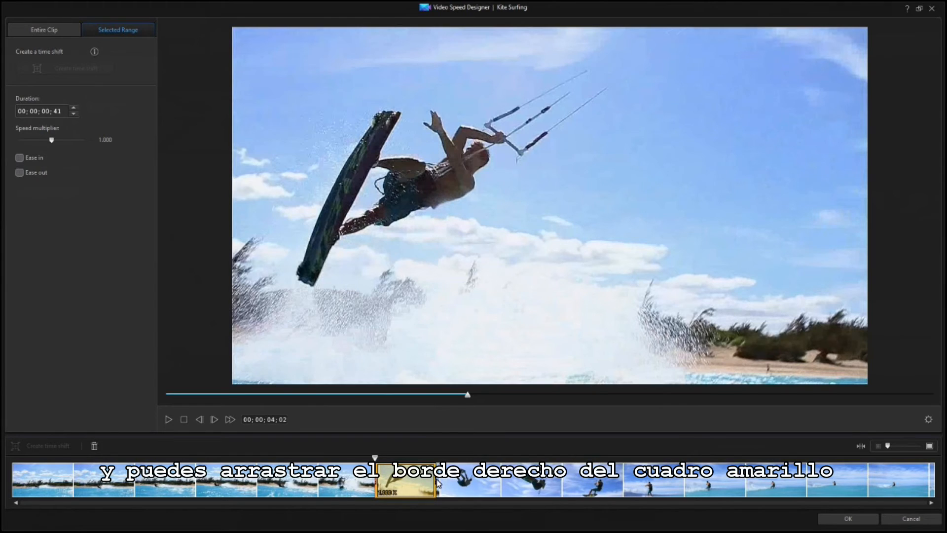
pyautogui.moveTo(437, 484); pyautogui.dragTo(605, 498)
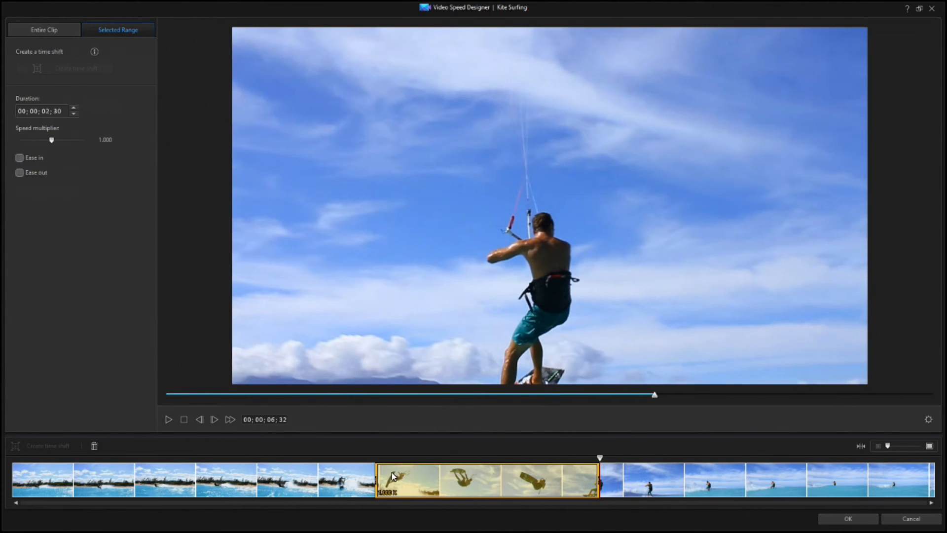
pyautogui.moveTo(379, 483); pyautogui.dragTo(391, 486)
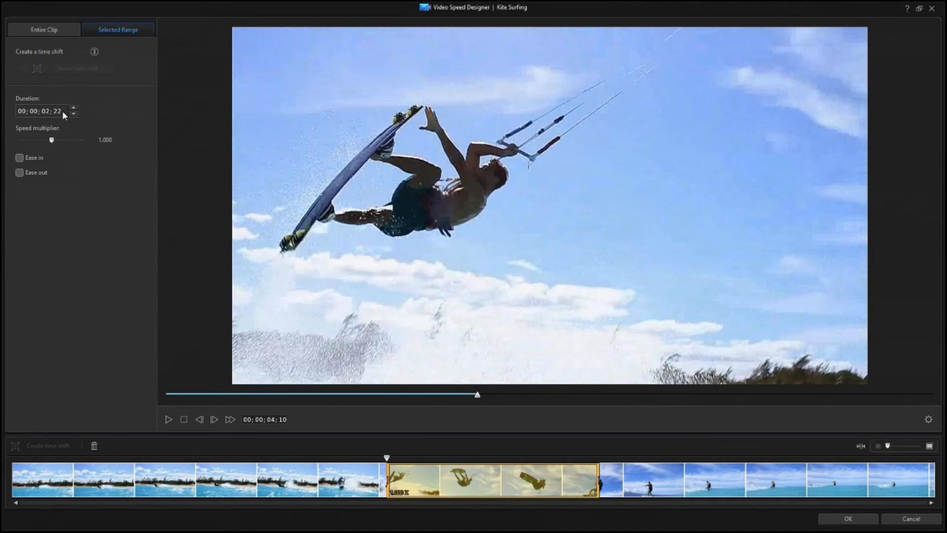
# - Set the jump time shift's duration to 00;00;10;00
pyautogui.click(82, 103)
pyautogui.write('10; ')
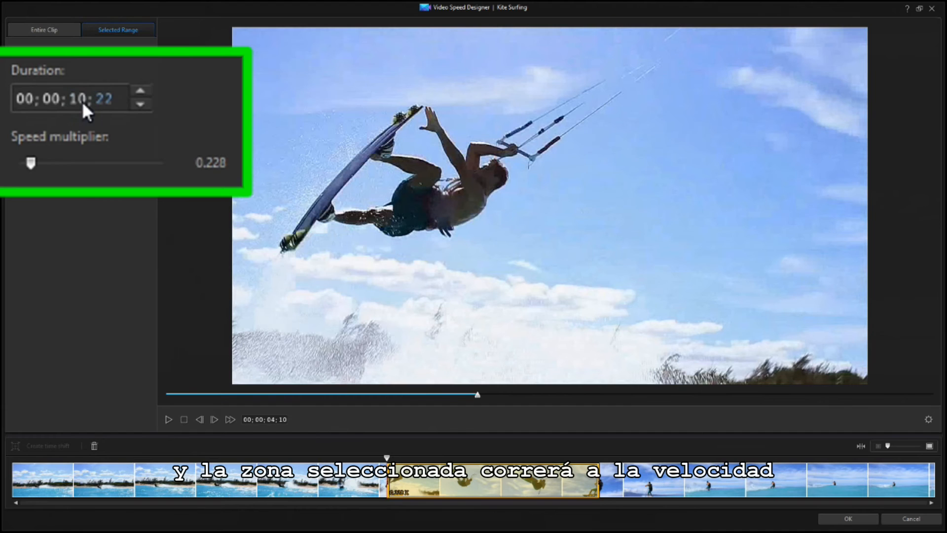
pyautogui.write('00')
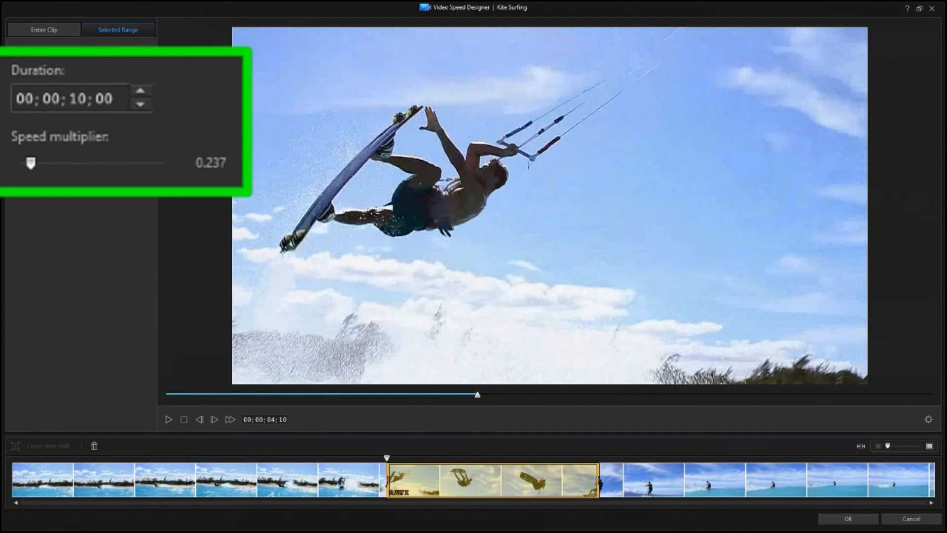
# - Try the extremes of the time shift's speed multiplier, set it to 0.310, and enable both Ease out and Ease in
pyautogui.moveTo(32, 162); pyautogui.dragTo(1, 170)
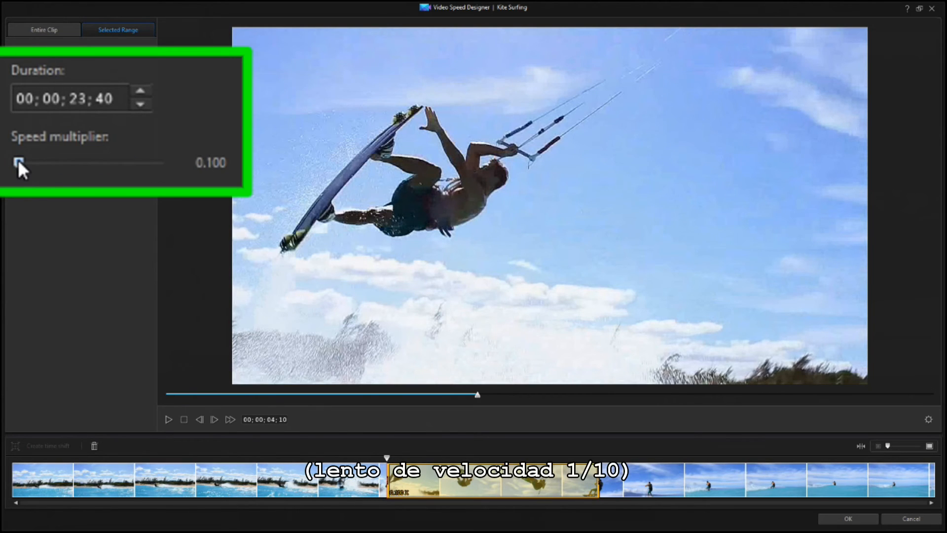
pyautogui.moveTo(18, 163); pyautogui.dragTo(236, 183)
pyautogui.moveTo(162, 163); pyautogui.dragTo(32, 170)
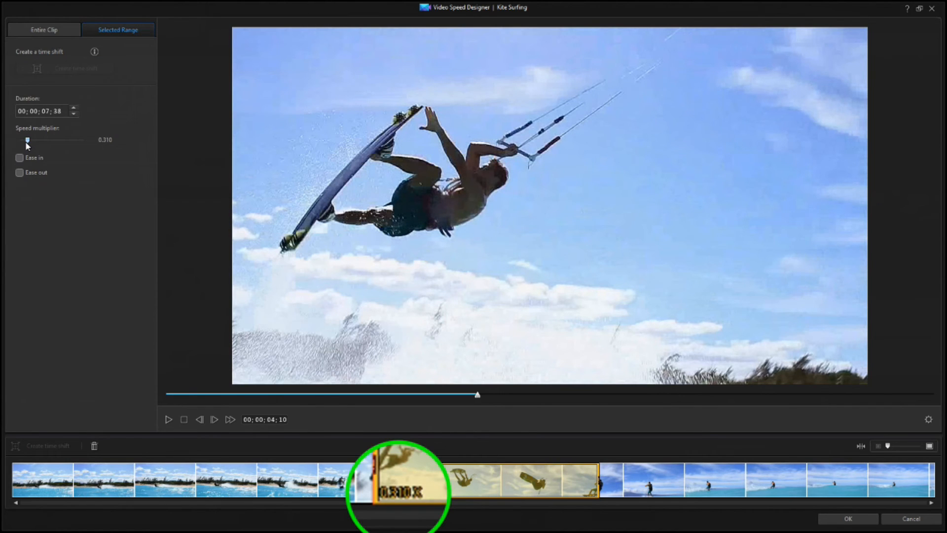
pyautogui.click(19, 183)
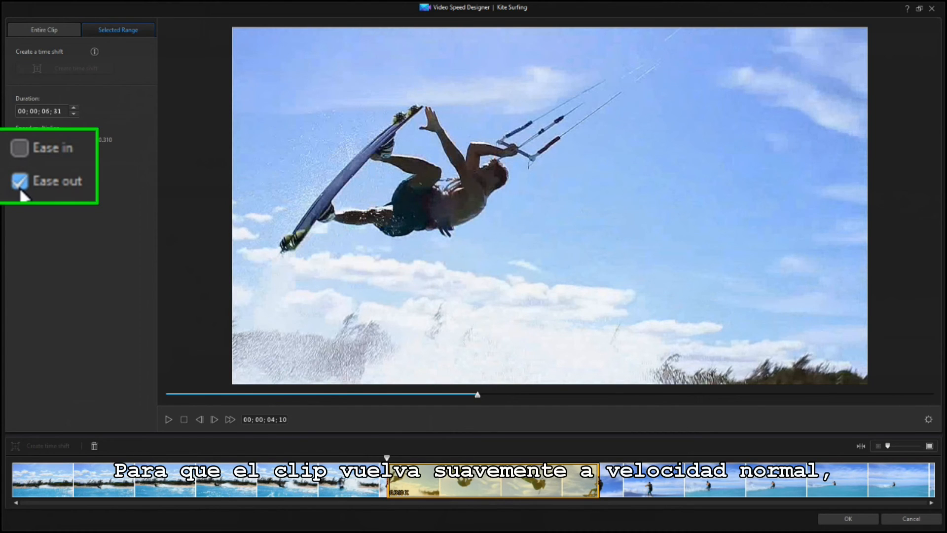
pyautogui.click(20, 146)
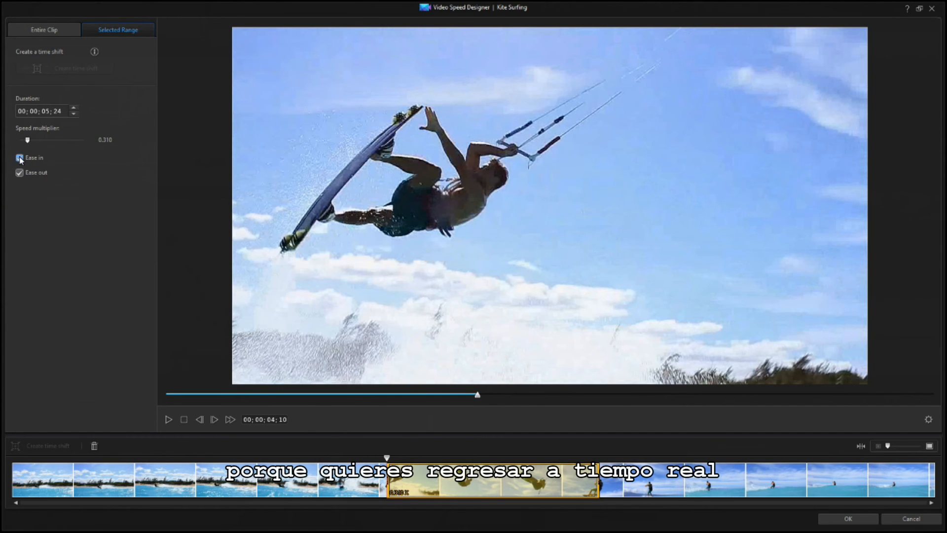
# - Add a second time shift from the clip's start to 00;00;03;53, speed it up to about 26 times, and delete it
pyautogui.click(57, 459)
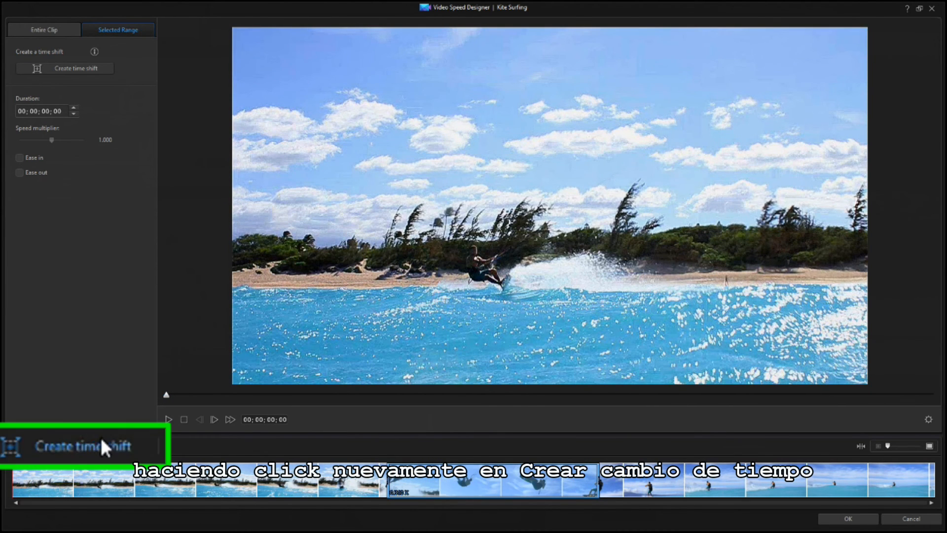
pyautogui.click(50, 445)
pyautogui.moveTo(74, 481); pyautogui.dragTo(359, 495)
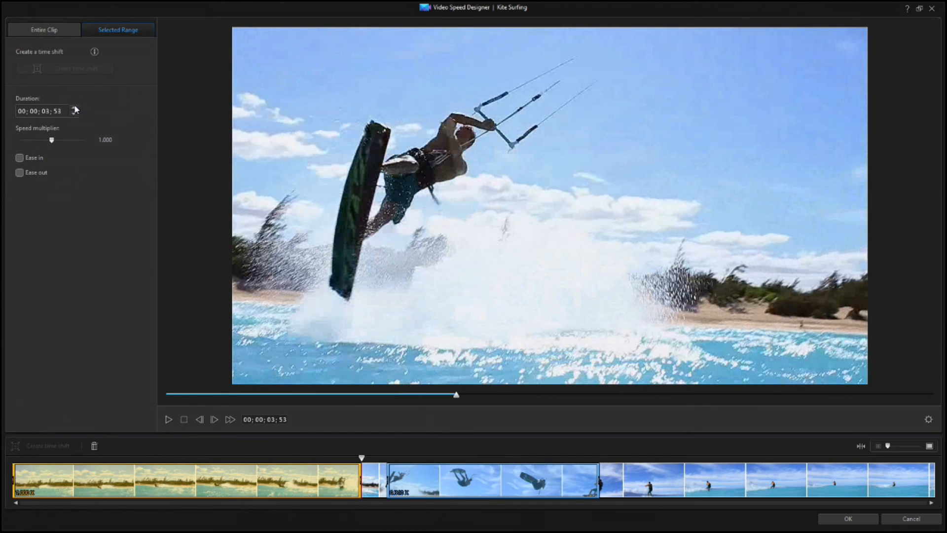
pyautogui.moveTo(51, 140); pyautogui.dragTo(70, 141)
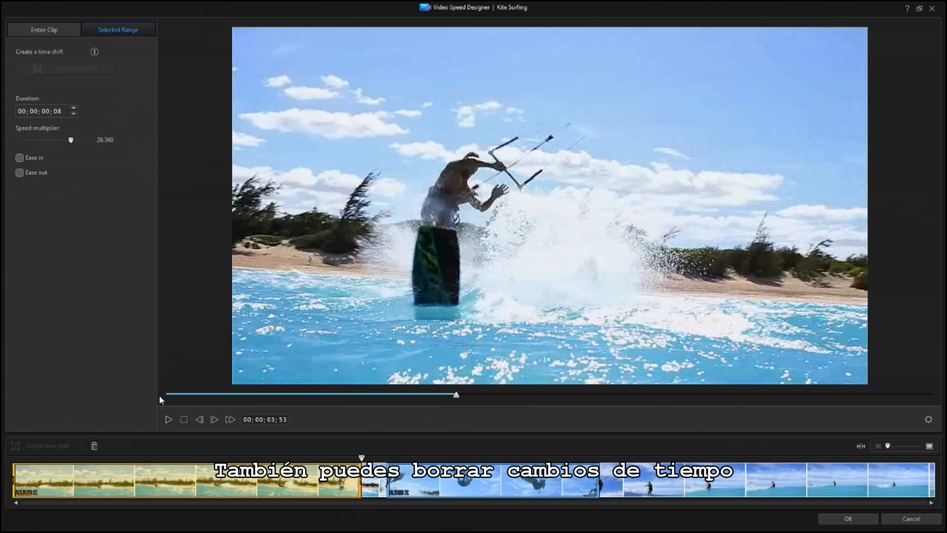
pyautogui.click(95, 445)
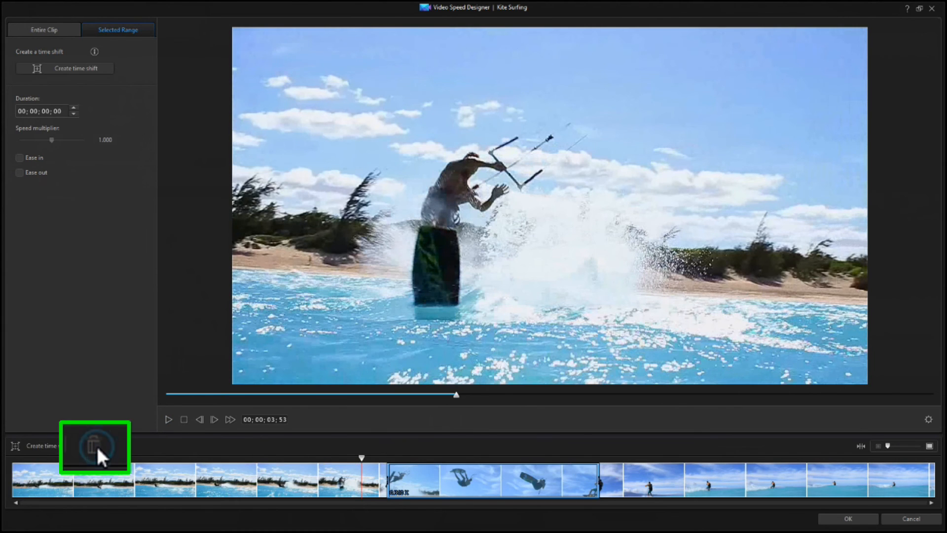